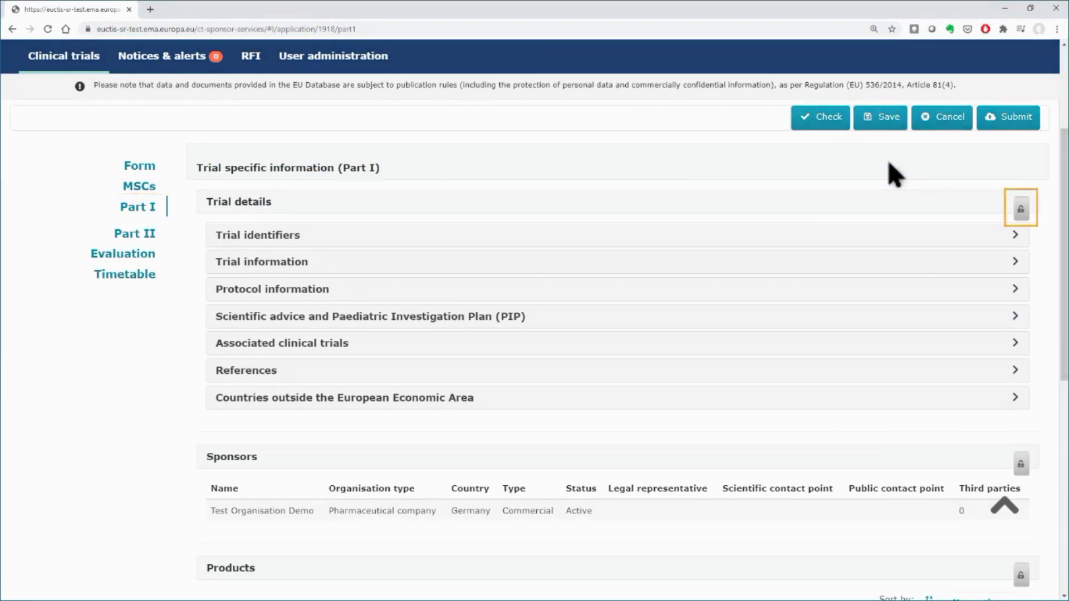
Step: Unlock the Trial details section for editing and enter "CTIS Training Programme" as the English public title in the trial identifiers
{"action": "left_click", "coordinate": [1026, 214]}
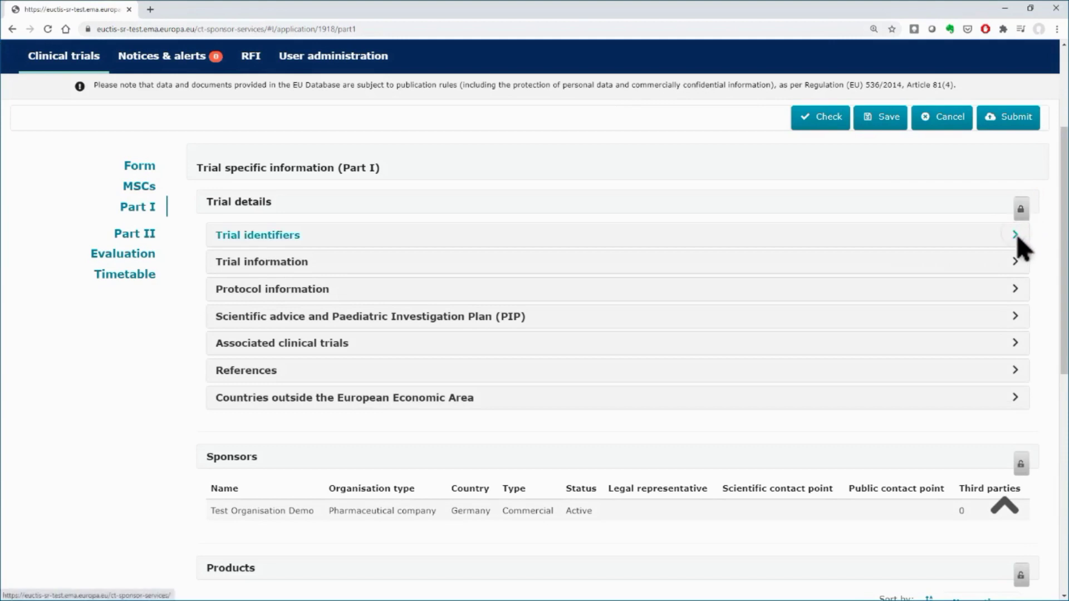
{"action": "left_click", "coordinate": [1016, 237]}
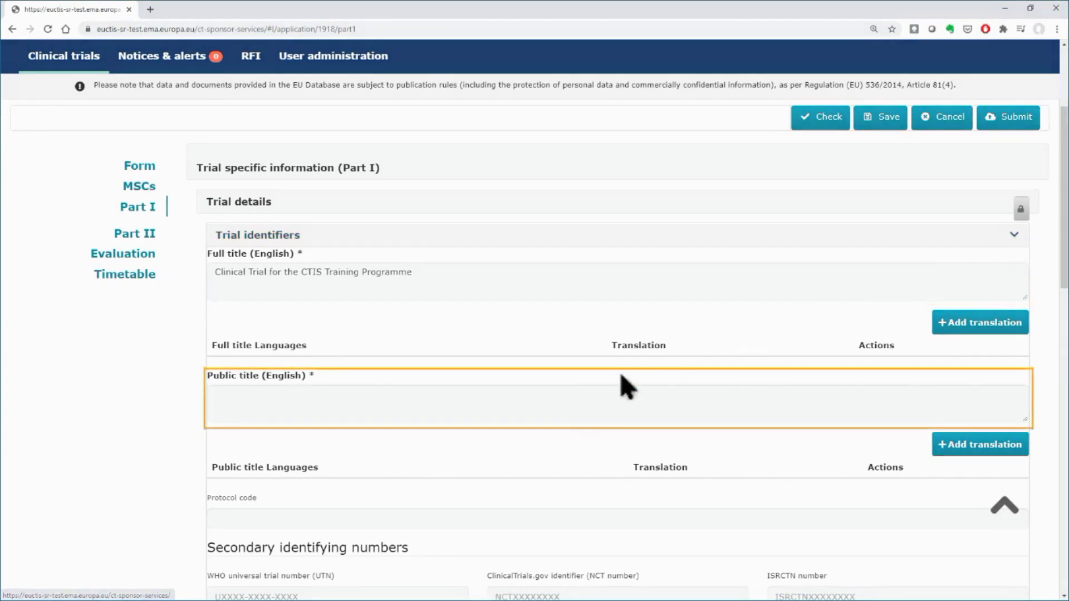
{"action": "left_click", "coordinate": [591, 410]}
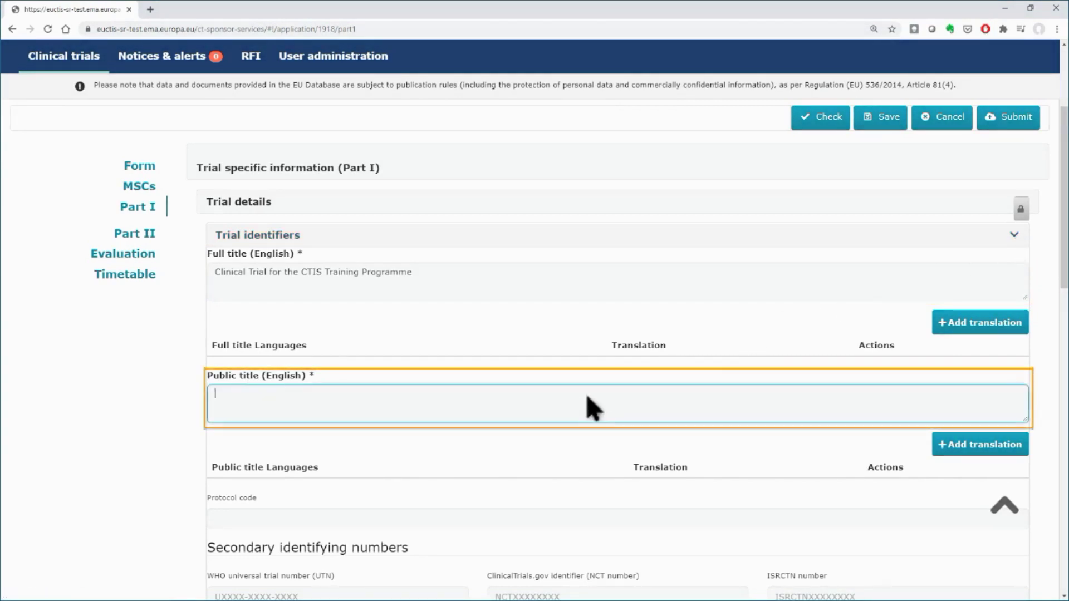
{"action": "type", "text": "CTIS Training Programme"}
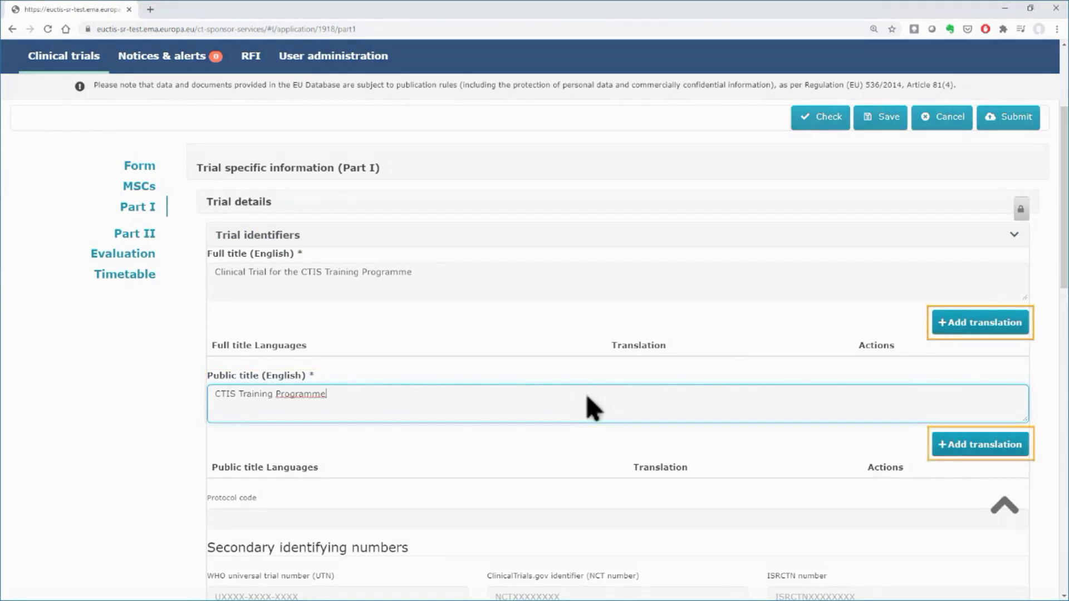
Step: Add a German (DE) translation of the full title with the text "Übersetzung"
{"action": "left_click", "coordinate": [959, 323]}
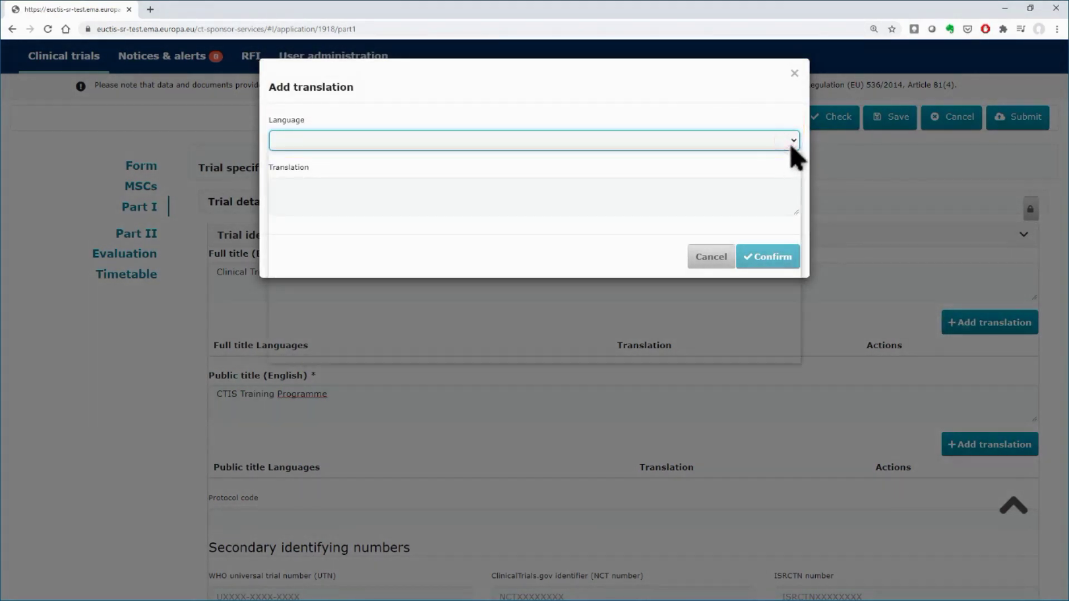
{"action": "left_click", "coordinate": [793, 144]}
{"action": "left_click", "coordinate": [758, 198]}
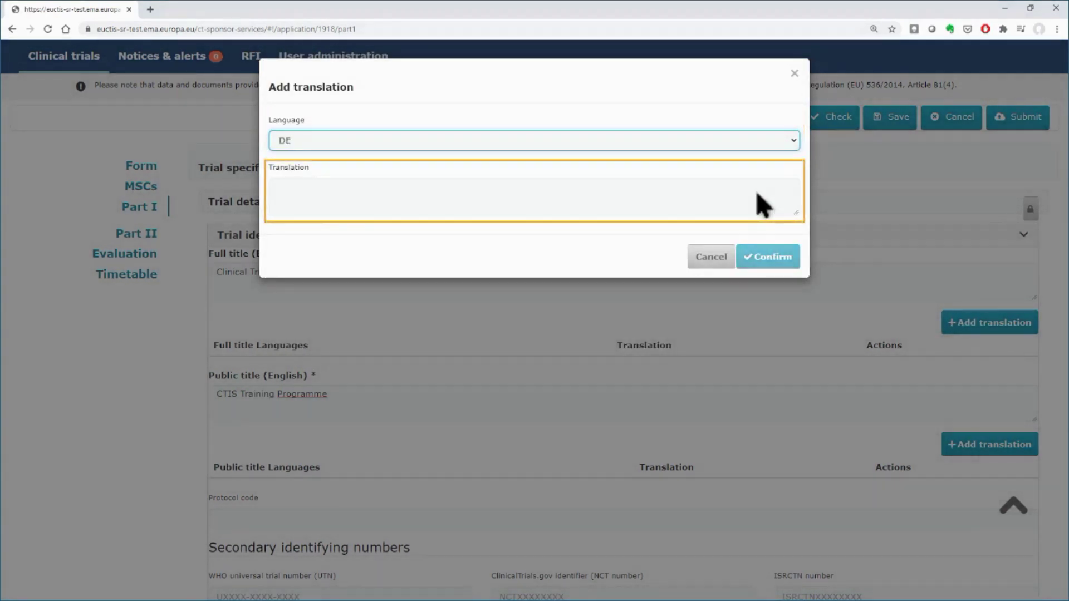
{"action": "left_click", "coordinate": [757, 194]}
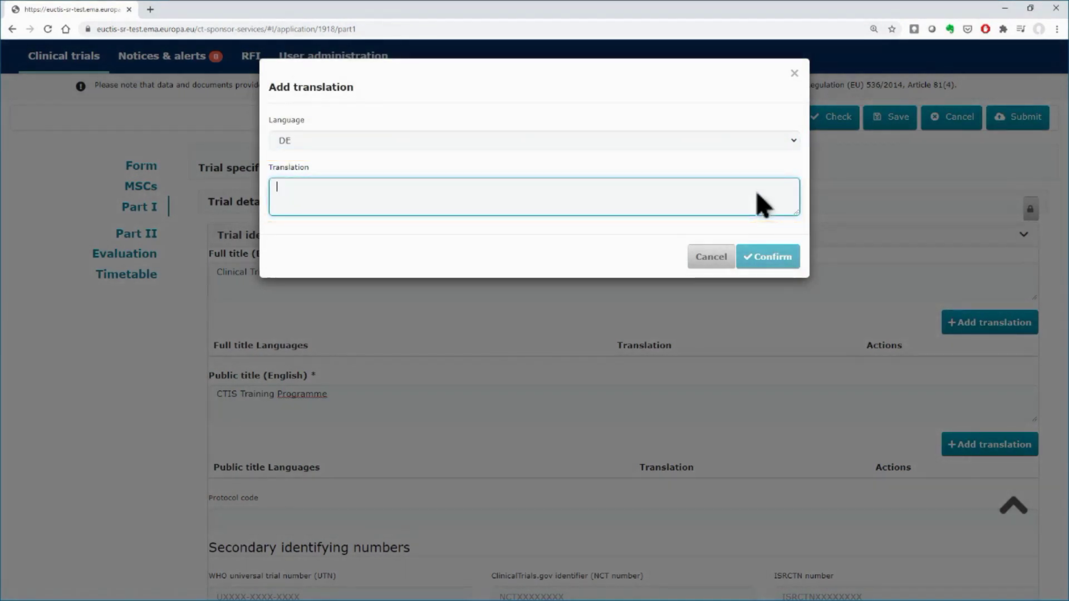
{"action": "type", "text": "Übersetzung"}
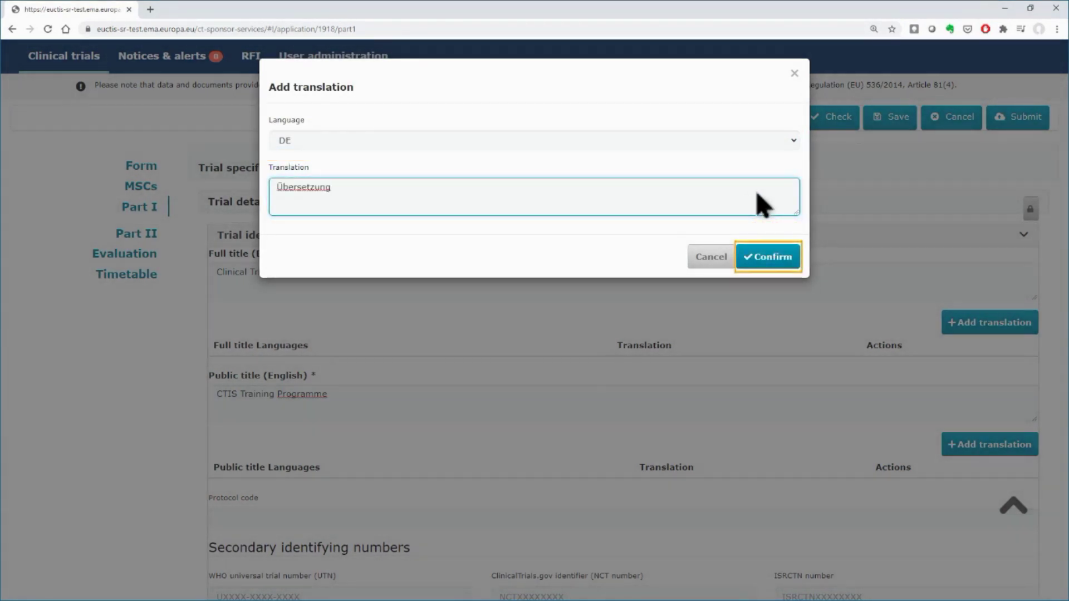
{"action": "left_click", "coordinate": [757, 258]}
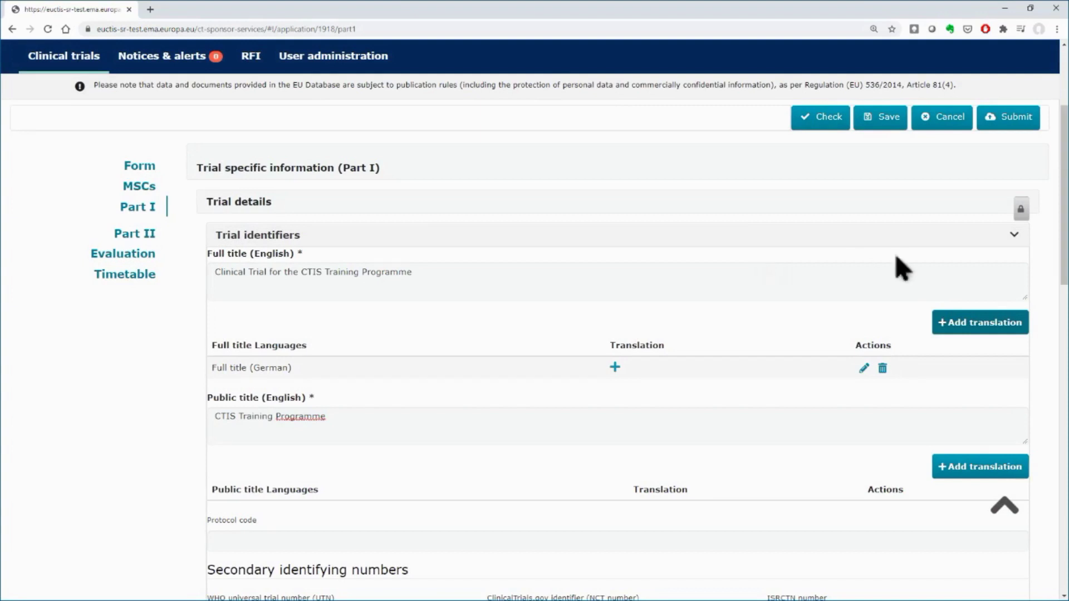
Step: In the trial information, set the trial phase to "Human Pharmacology (Phase I)- First administration to humans"
{"action": "left_click_drag", "start_coordinate": [1065, 267], "coordinate": [1064, 370]}
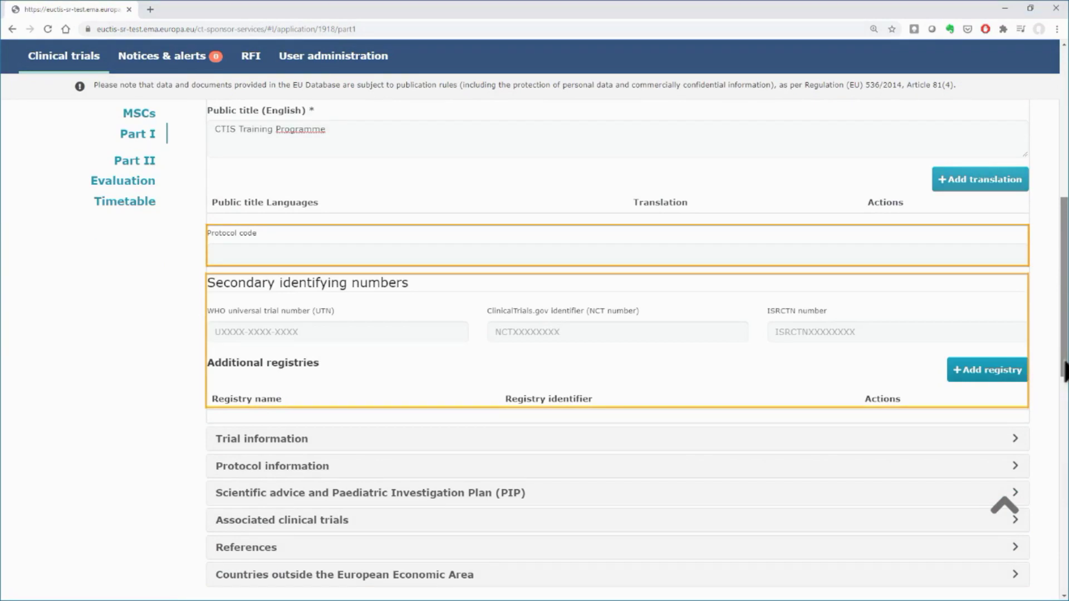
{"action": "left_click_drag", "start_coordinate": [1064, 370], "coordinate": [1065, 468]}
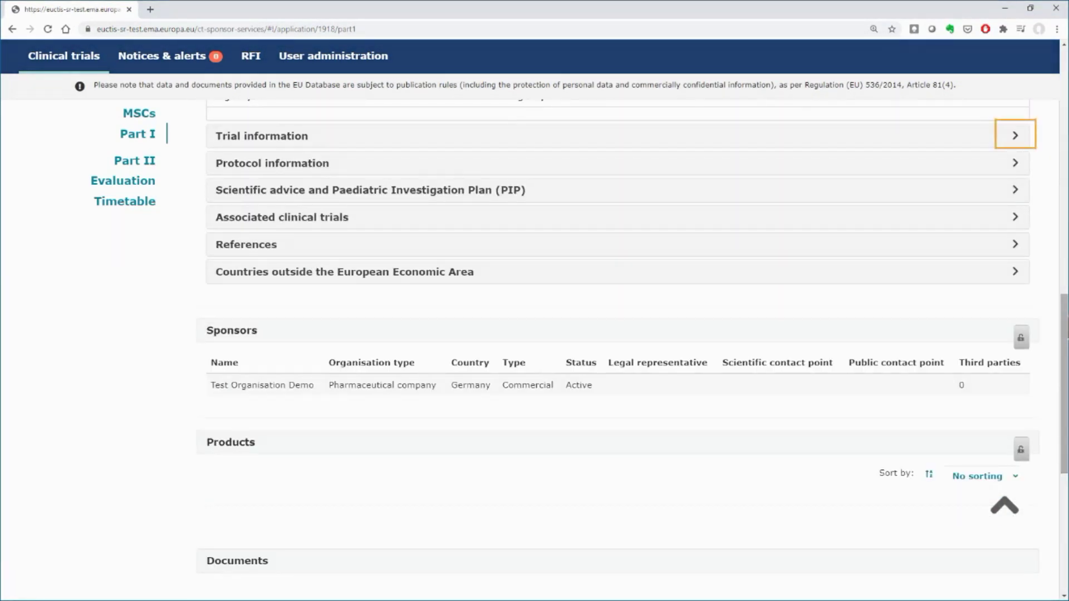
{"action": "left_click", "coordinate": [1019, 140]}
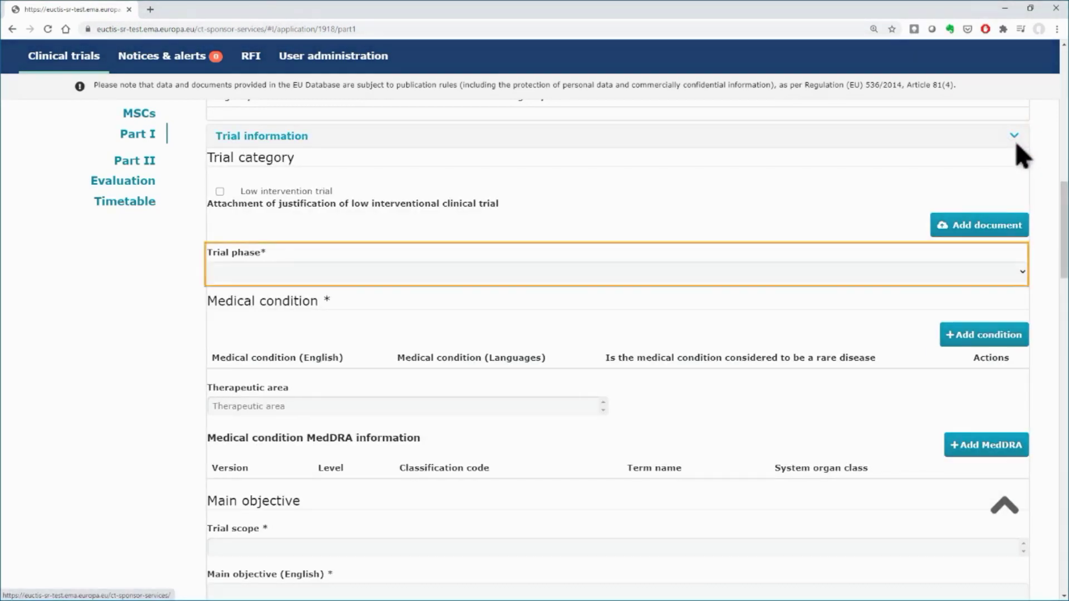
{"action": "left_click", "coordinate": [873, 273]}
{"action": "left_click", "coordinate": [855, 301]}
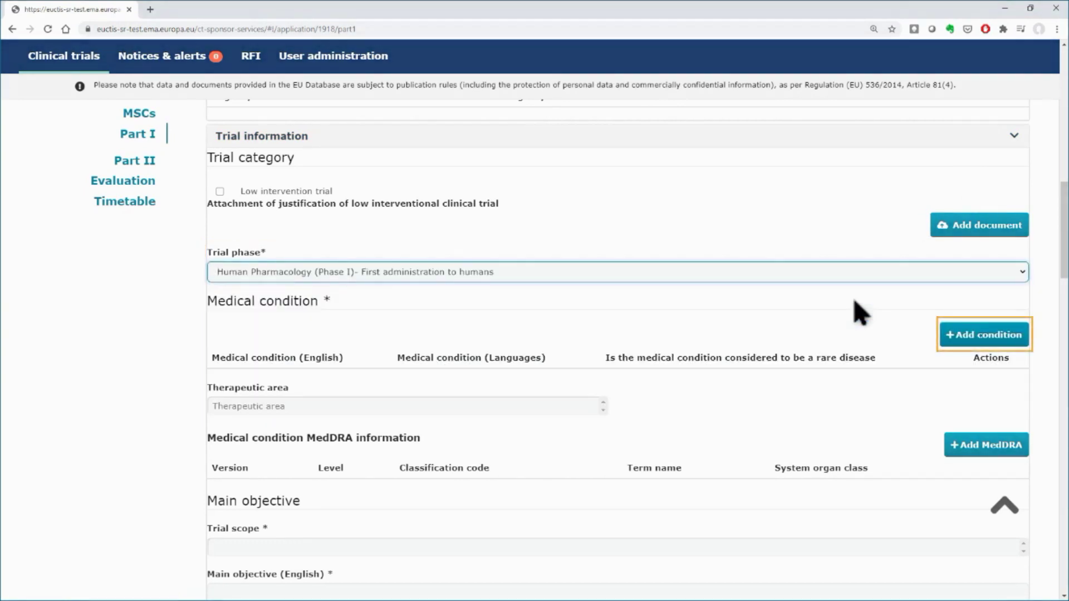
Step: Add "Apnoea" as a medical condition in English, without marking it as a rare disease
{"action": "left_click", "coordinate": [983, 339]}
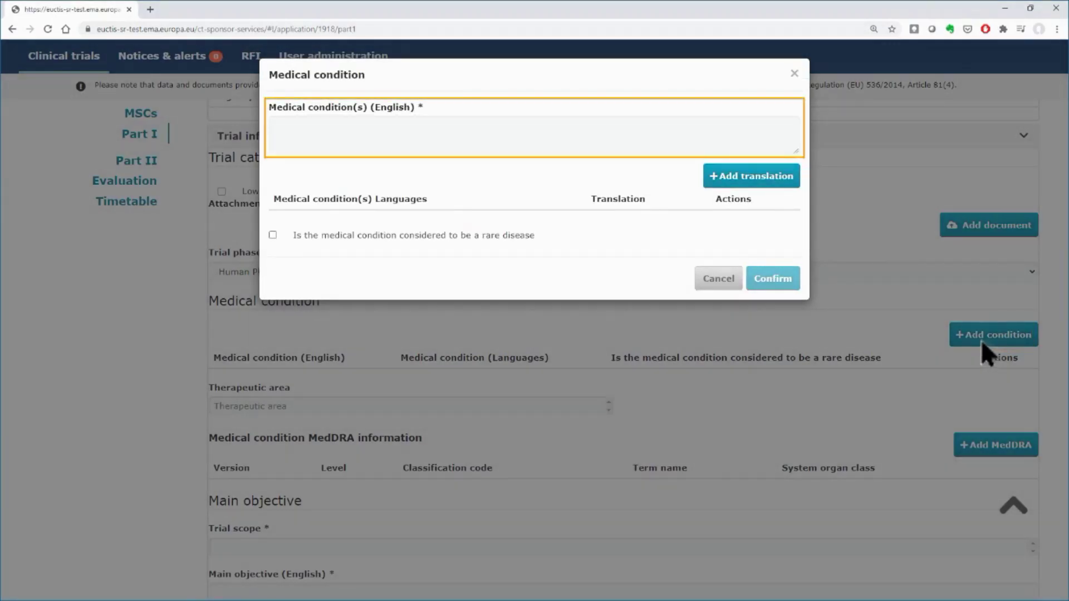
{"action": "left_click", "coordinate": [702, 140]}
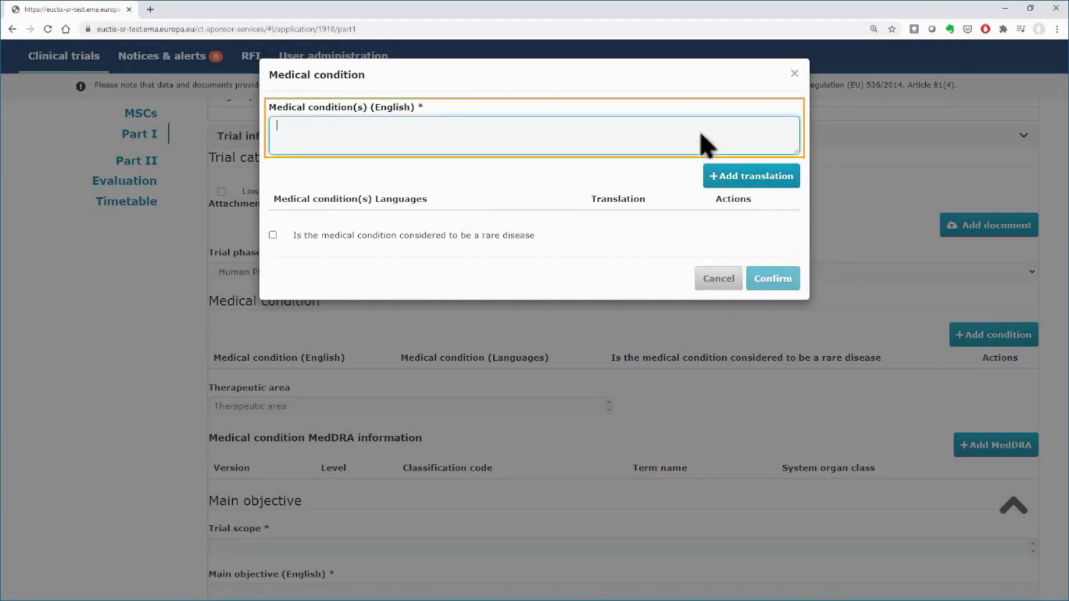
{"action": "type", "text": "Apnoea"}
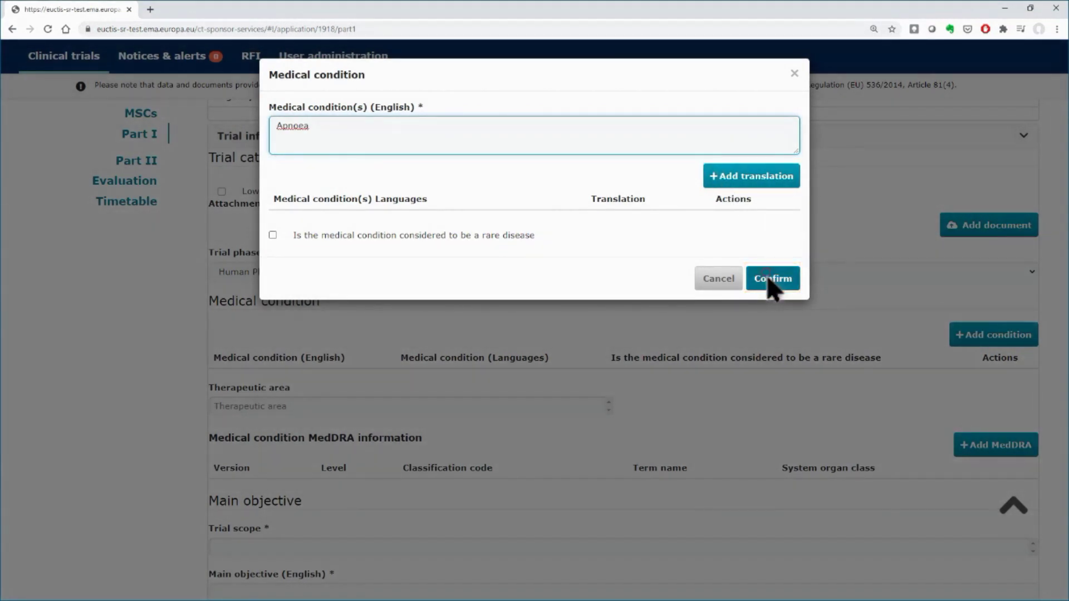
{"action": "left_click", "coordinate": [770, 286]}
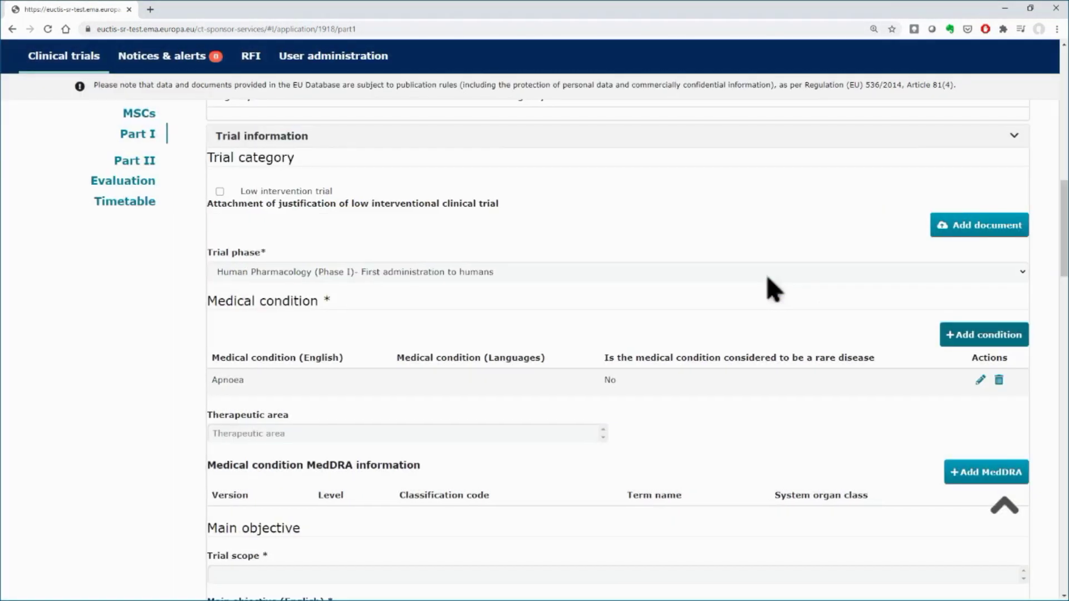
Step: Set the therapeutic area to "Diseases [C] - Respiratory Tract Diseases [C08]"
{"action": "left_click_drag", "start_coordinate": [1064, 260], "coordinate": [1065, 324]}
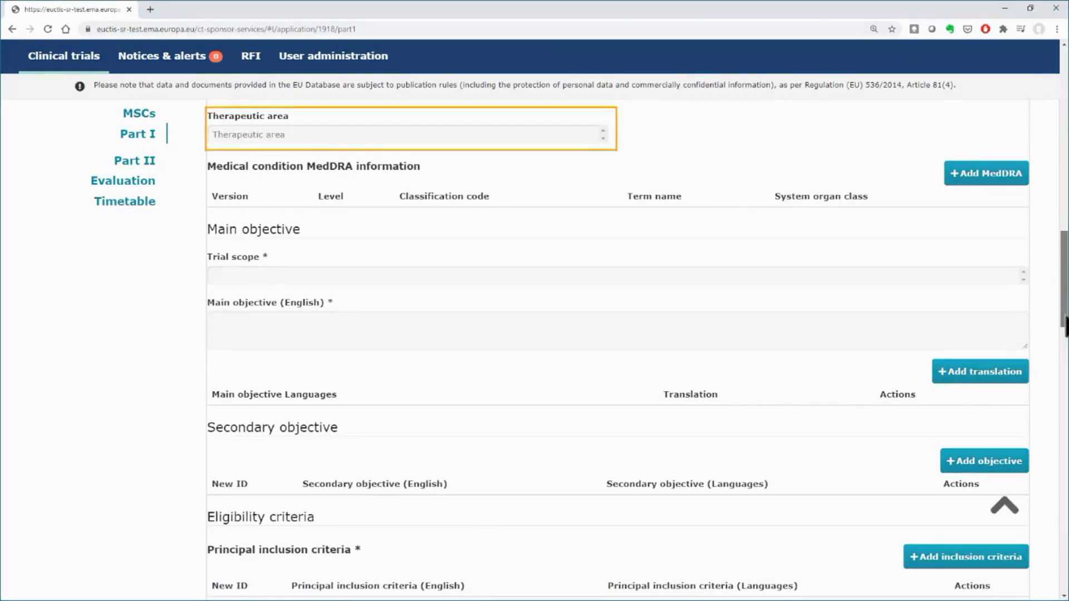
{"action": "left_click", "coordinate": [562, 144]}
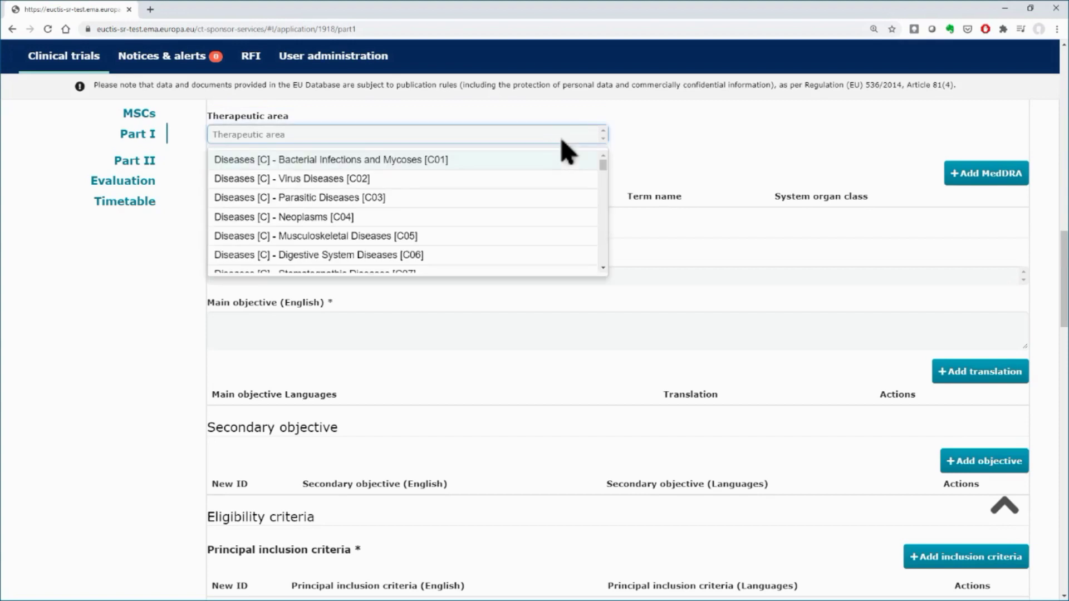
{"action": "scroll", "coordinate": [573, 172], "scroll_direction": "down", "scroll_amount": 2}
{"action": "left_click", "coordinate": [573, 178]}
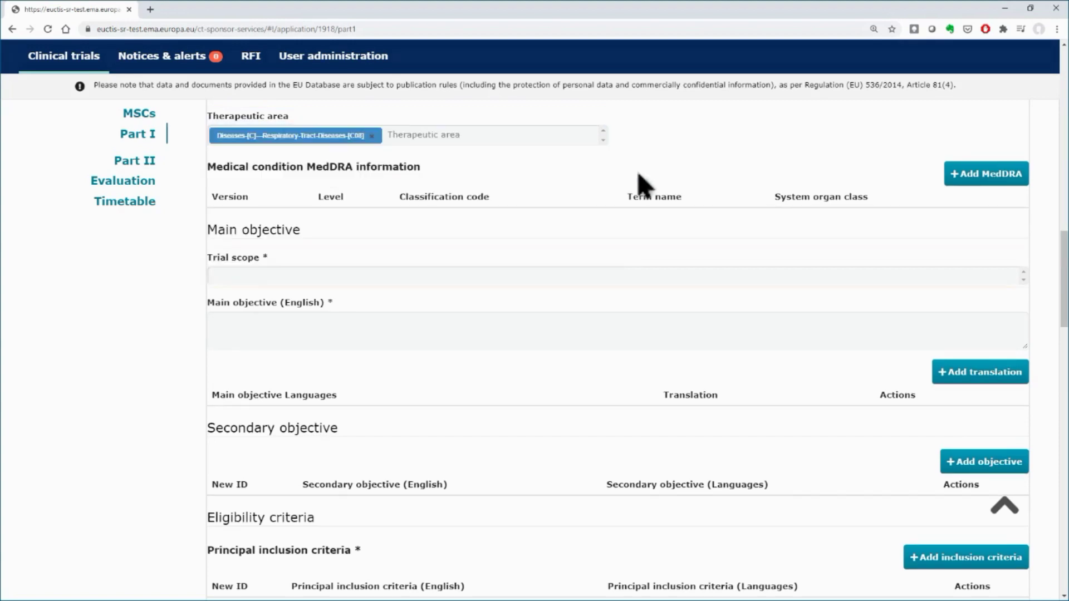
Step: Set the trial scope to Safety, Efficacy and Therapy, and enter "Main objective" as the English main objective
{"action": "left_click", "coordinate": [577, 273]}
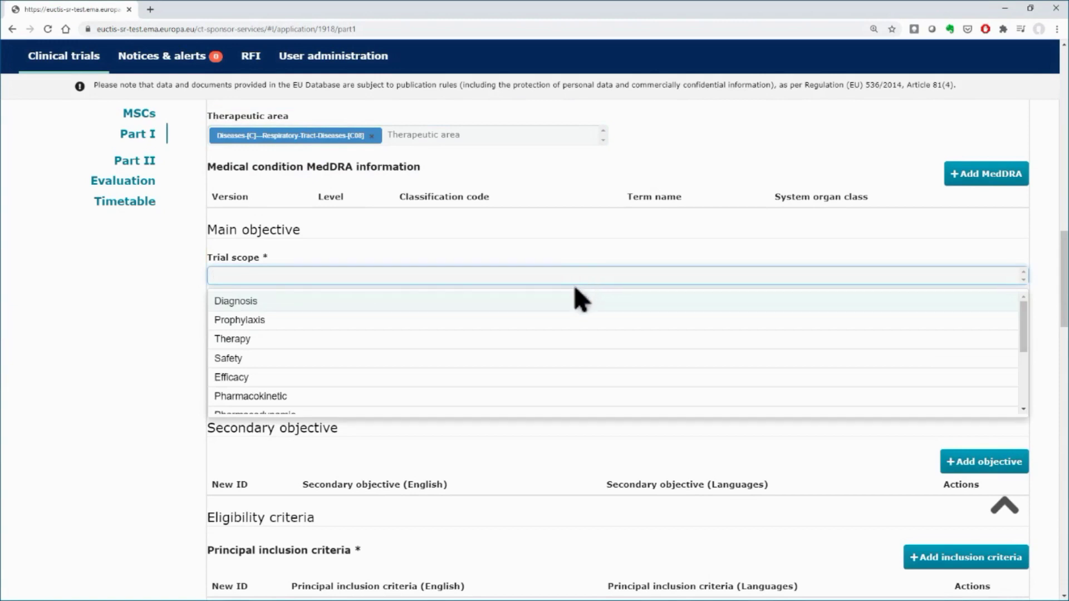
{"action": "left_click", "coordinate": [535, 361]}
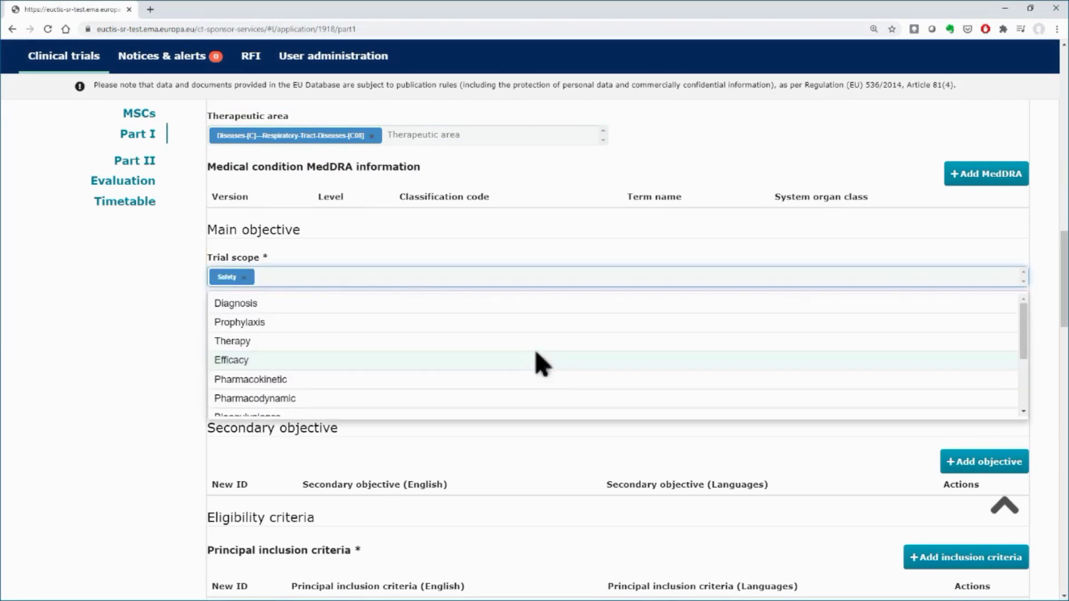
{"action": "left_click", "coordinate": [536, 361]}
{"action": "left_click", "coordinate": [609, 281]}
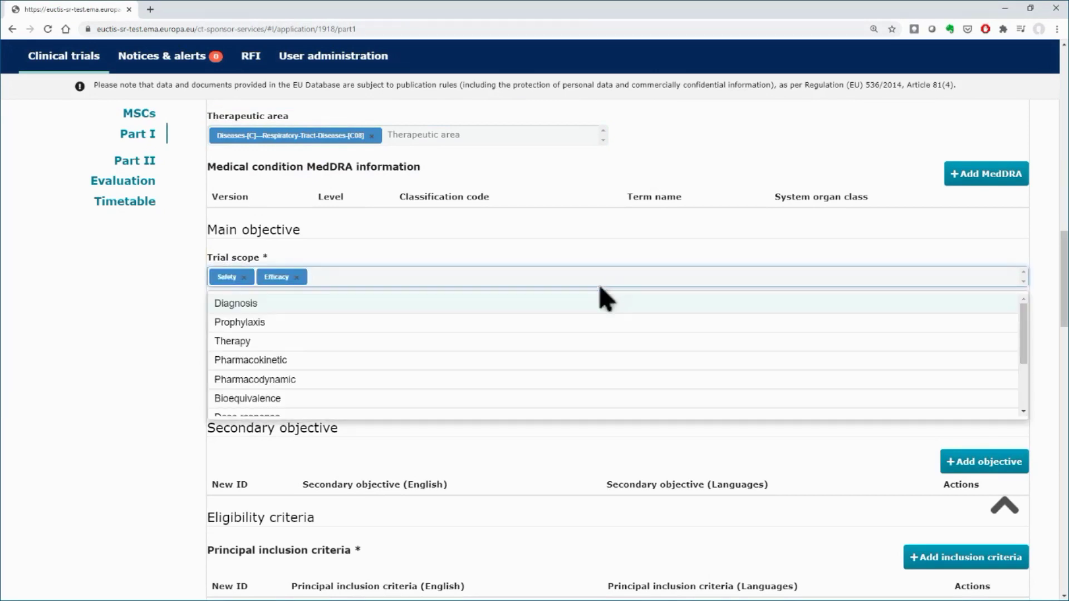
{"action": "left_click", "coordinate": [574, 348]}
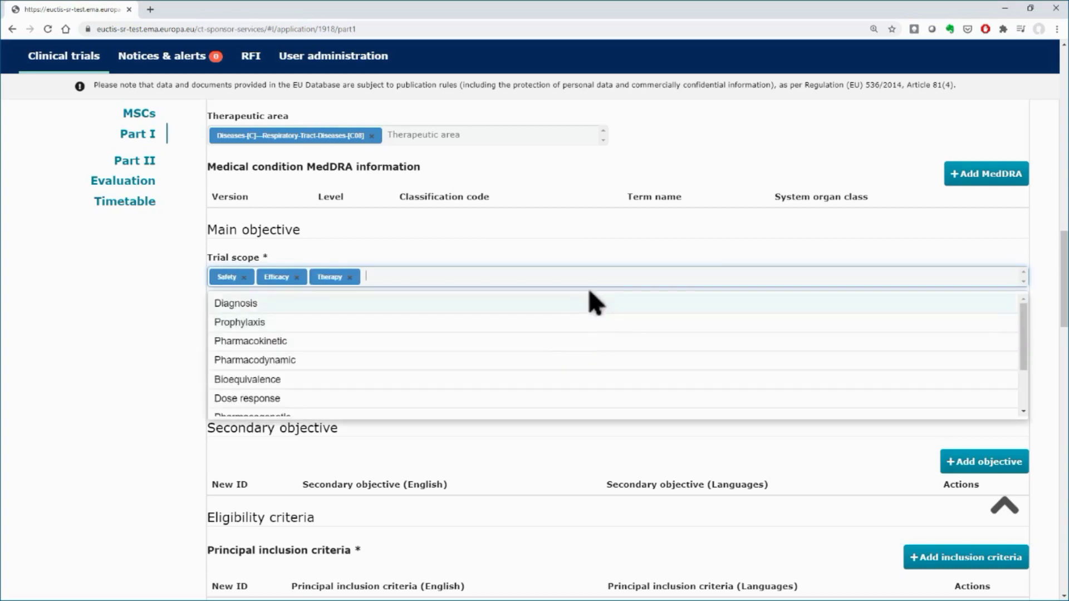
{"action": "left_click", "coordinate": [605, 272]}
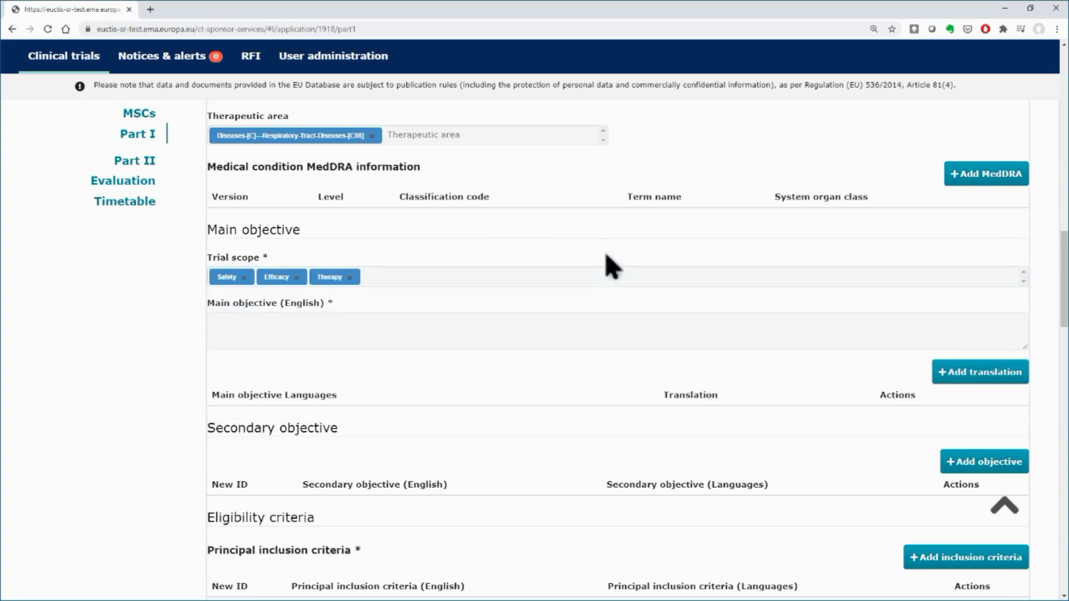
{"action": "left_click", "coordinate": [560, 318]}
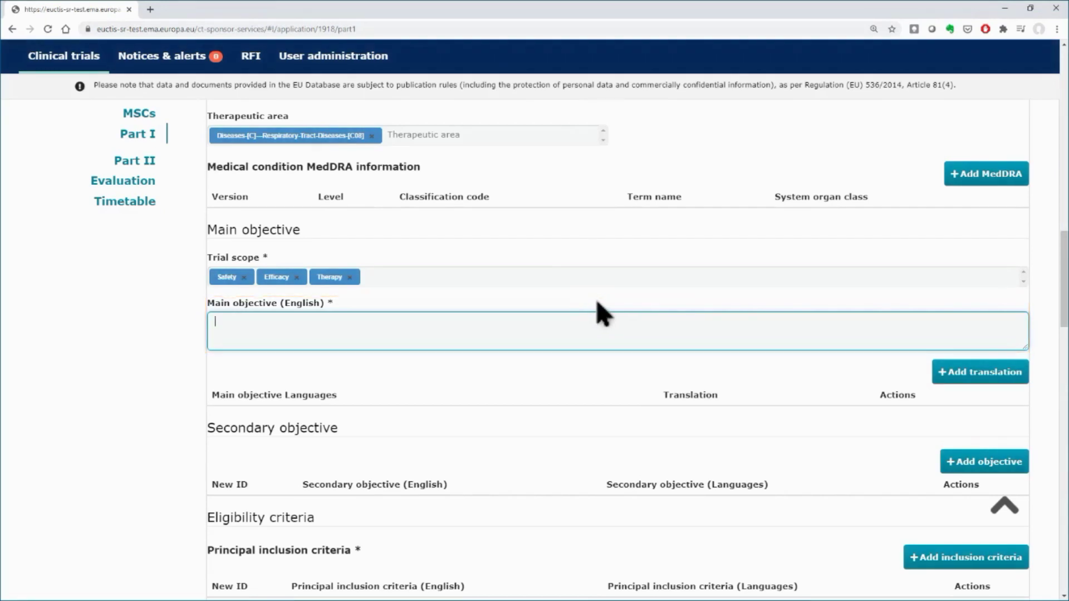
{"action": "type", "text": "Main objective"}
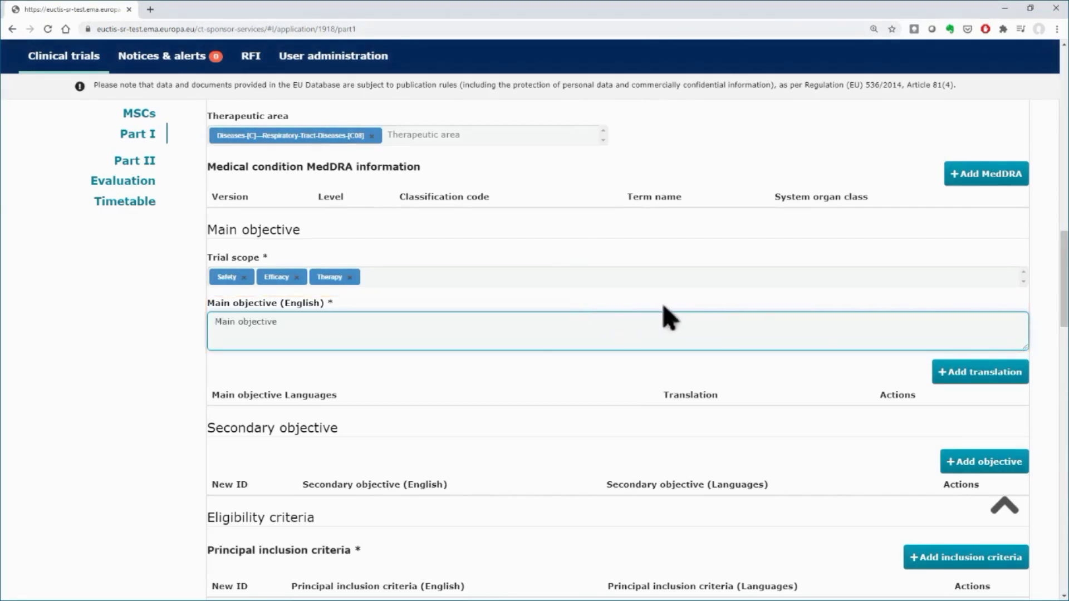
Step: Add a principal inclusion criterion with the English text "Inclusion criterion"
{"action": "left_click_drag", "start_coordinate": [1064, 302], "coordinate": [1060, 374]}
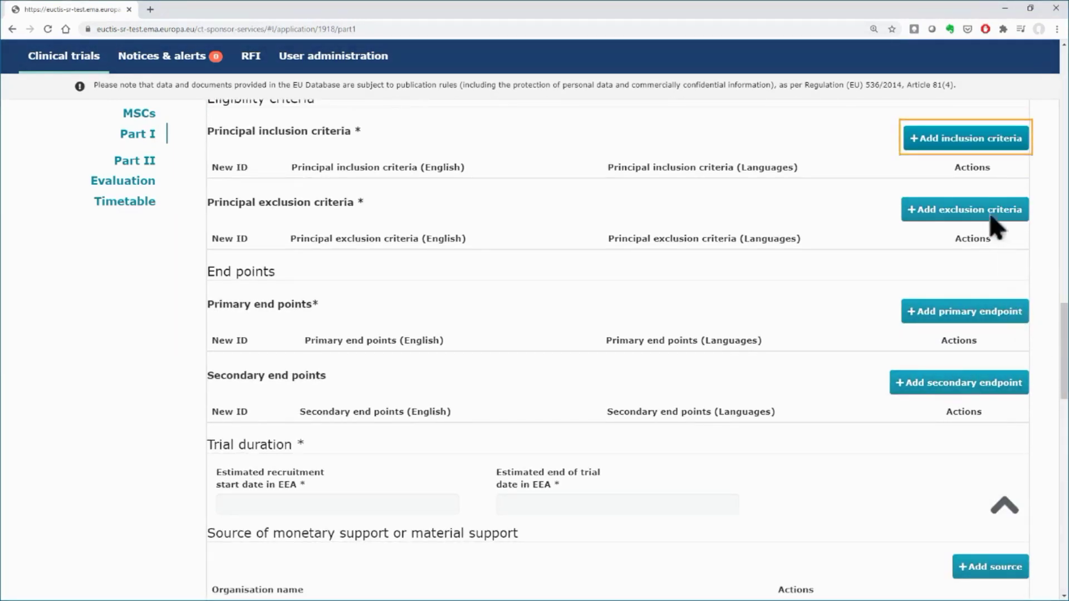
{"action": "left_click", "coordinate": [960, 144]}
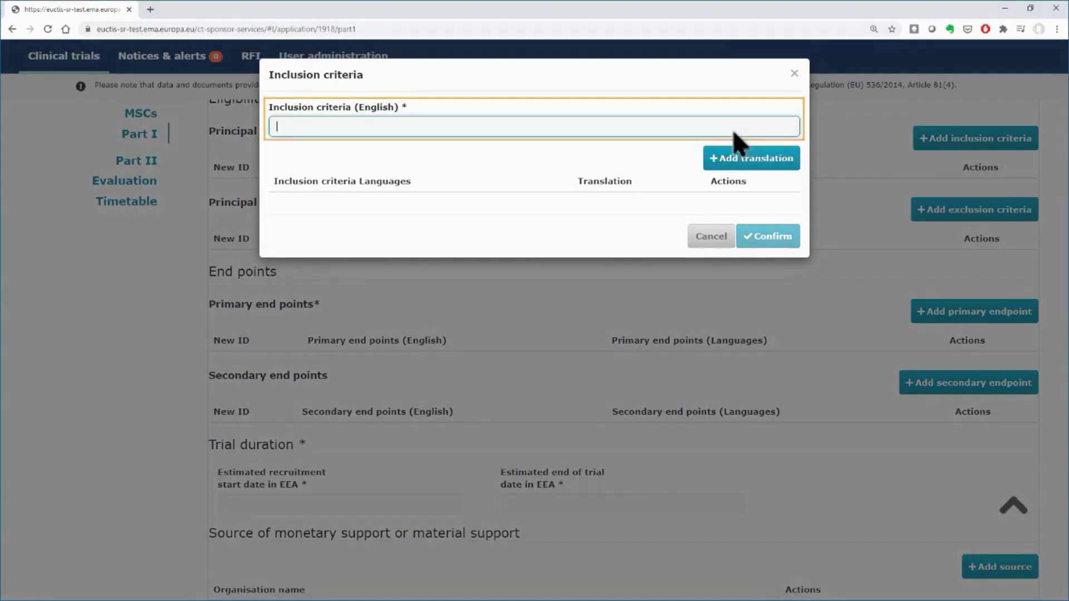
{"action": "type", "text": "Inclusion criterion"}
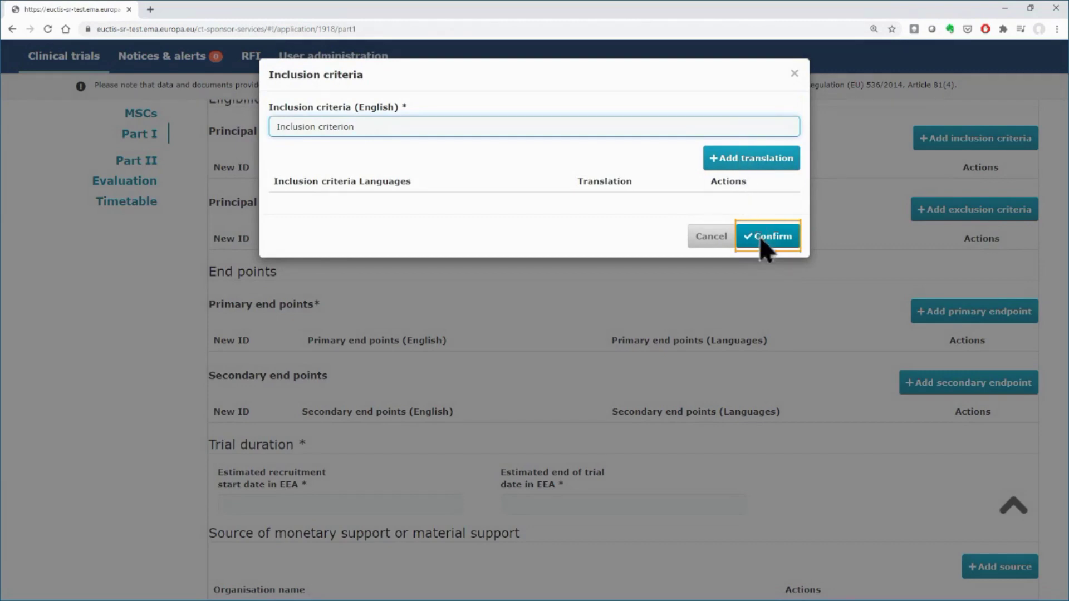
{"action": "left_click", "coordinate": [761, 239]}
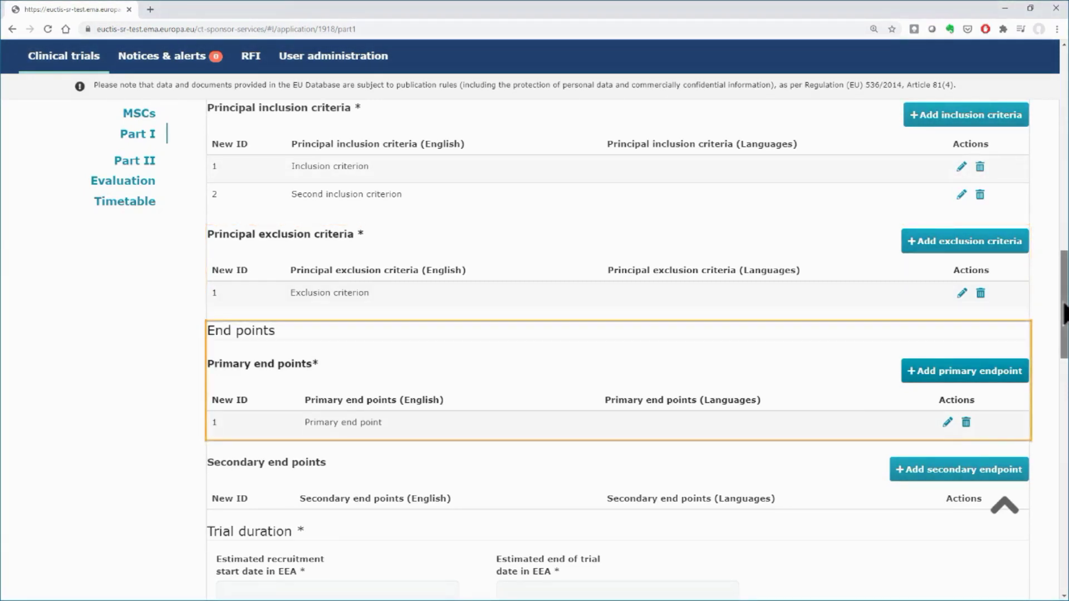
Step: Set the trial duration from 01/02/2021 to 31/07/2021 and the subjects' age range to 18-64 years
{"action": "left_click_drag", "start_coordinate": [1063, 314], "coordinate": [1063, 437]}
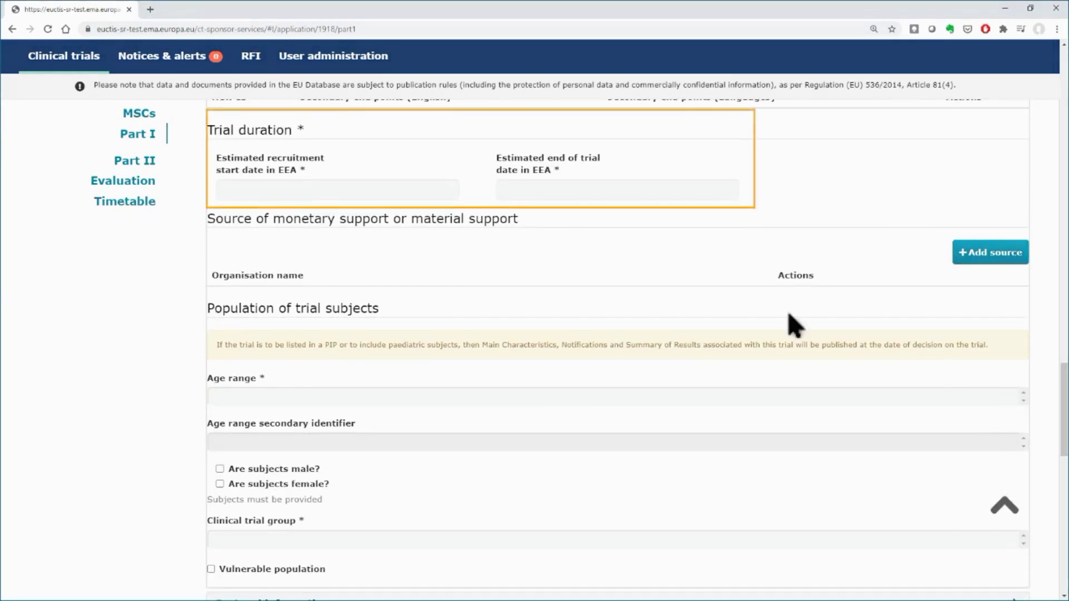
{"action": "left_click", "coordinate": [424, 192]}
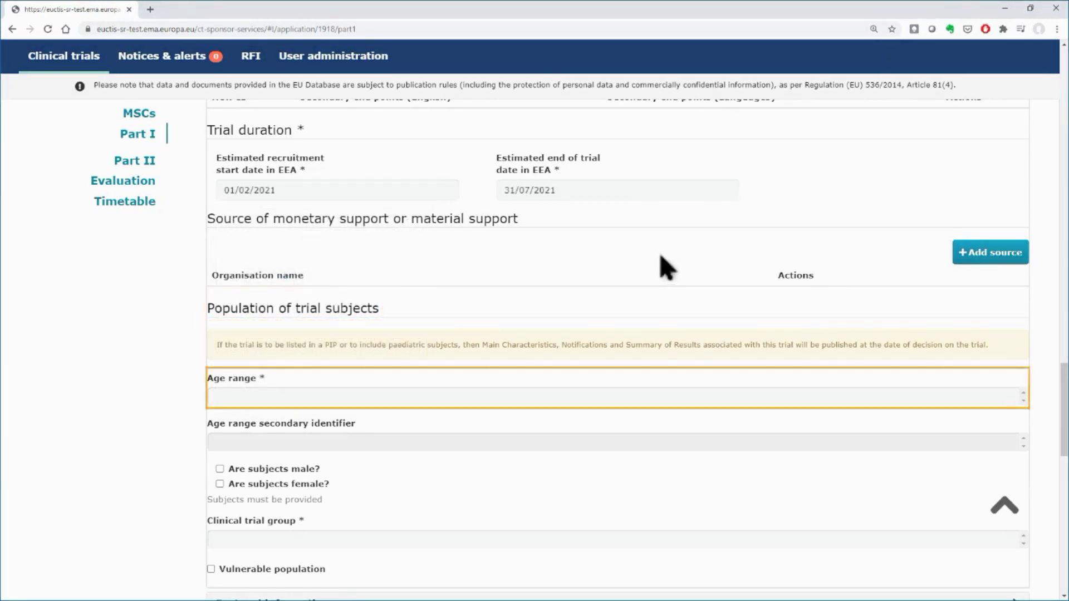
{"action": "left_click", "coordinate": [557, 399]}
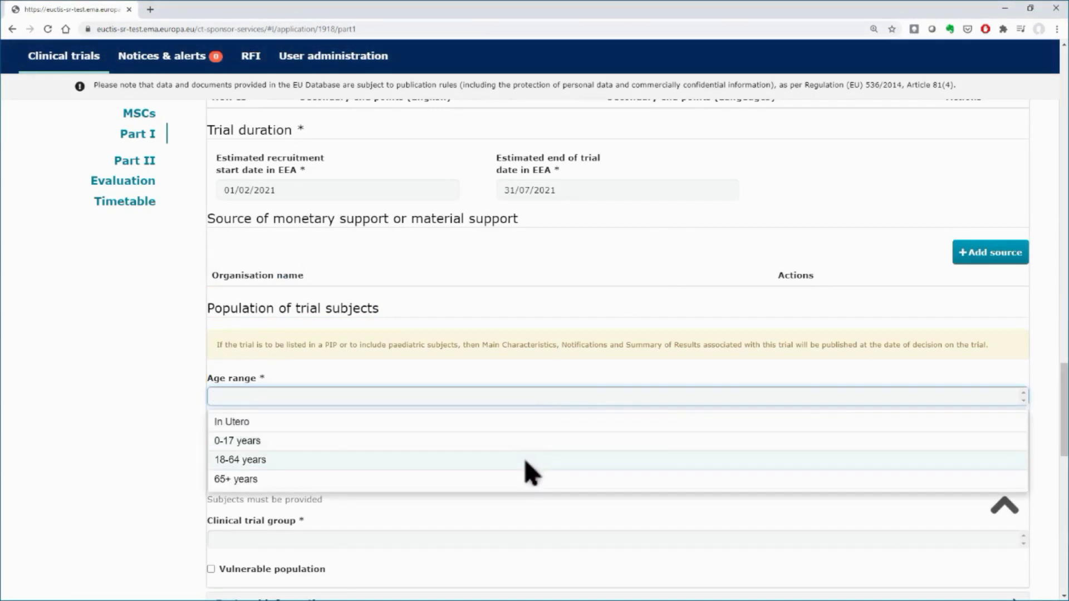
{"action": "left_click", "coordinate": [526, 460]}
{"action": "scroll", "coordinate": [1048, 452], "scroll_direction": "down", "scroll_amount": 5}
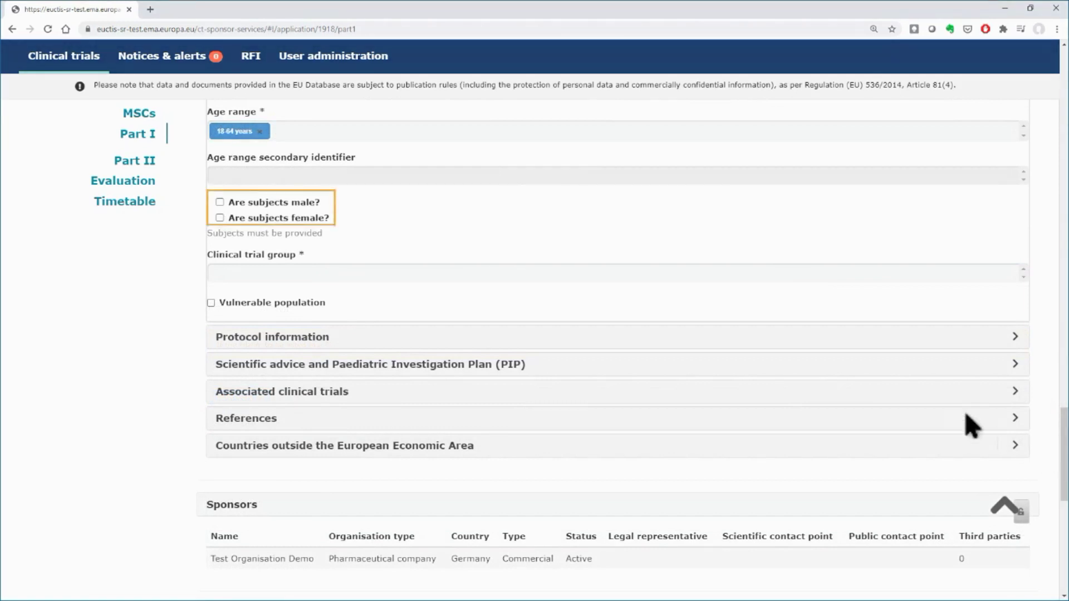
Step: Mark the trial subjects as both male and female, and set the clinical trial group to Healthy volunteers and Patients
{"action": "left_click", "coordinate": [220, 203]}
{"action": "left_click", "coordinate": [220, 218]}
{"action": "left_click", "coordinate": [273, 279]}
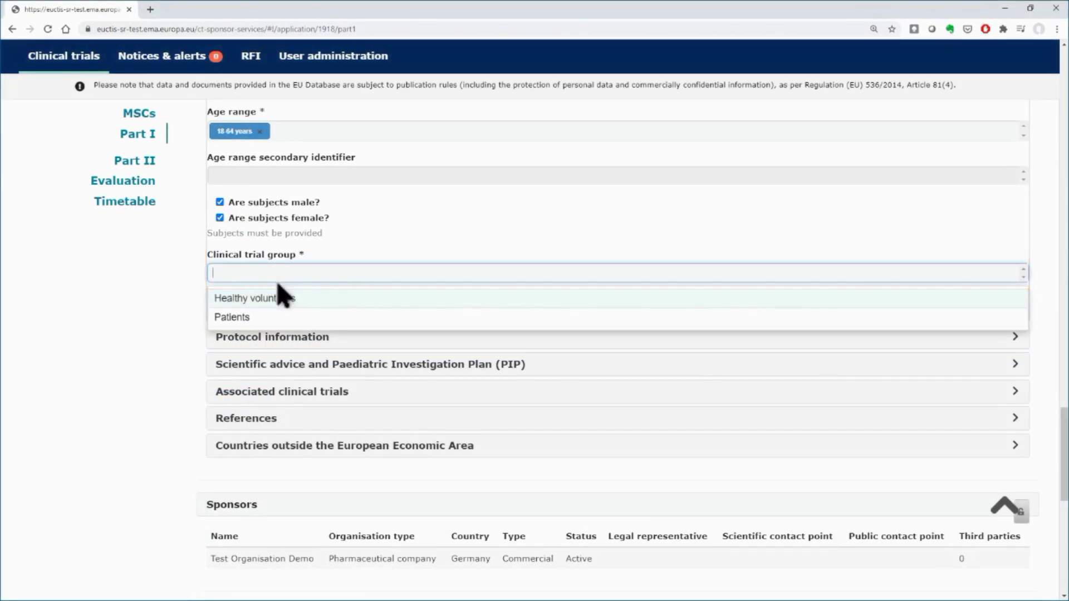
{"action": "left_click", "coordinate": [273, 303]}
{"action": "left_click", "coordinate": [275, 302]}
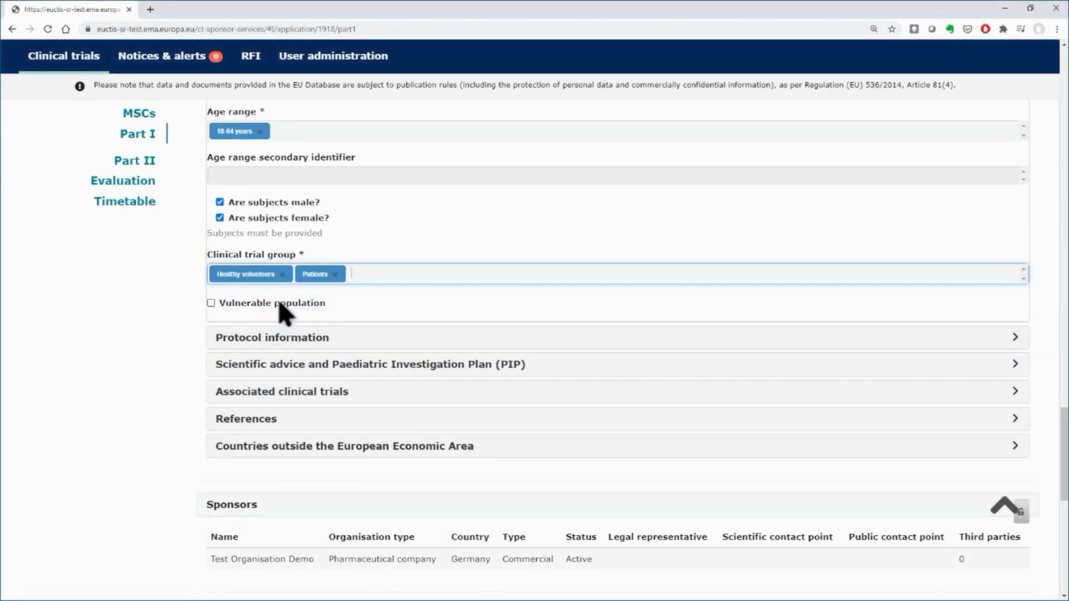
Step: Attach 0_Part1_CT_Protocol.docx as the Protocol document in the protocol information
{"action": "left_click_drag", "start_coordinate": [1064, 428], "coordinate": [1065, 466]}
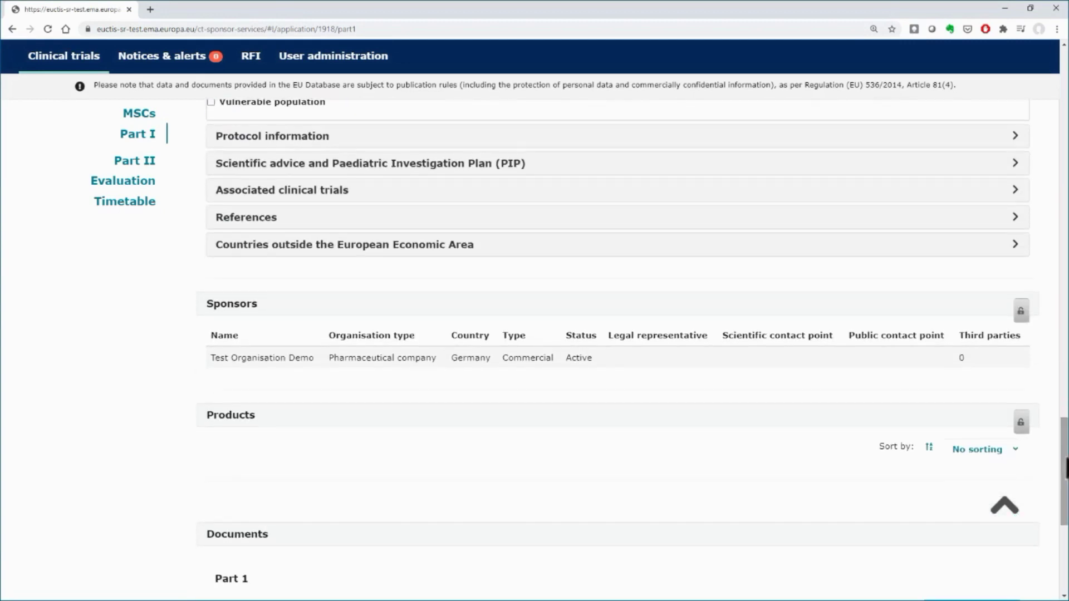
{"action": "key", "text": "Tab"}
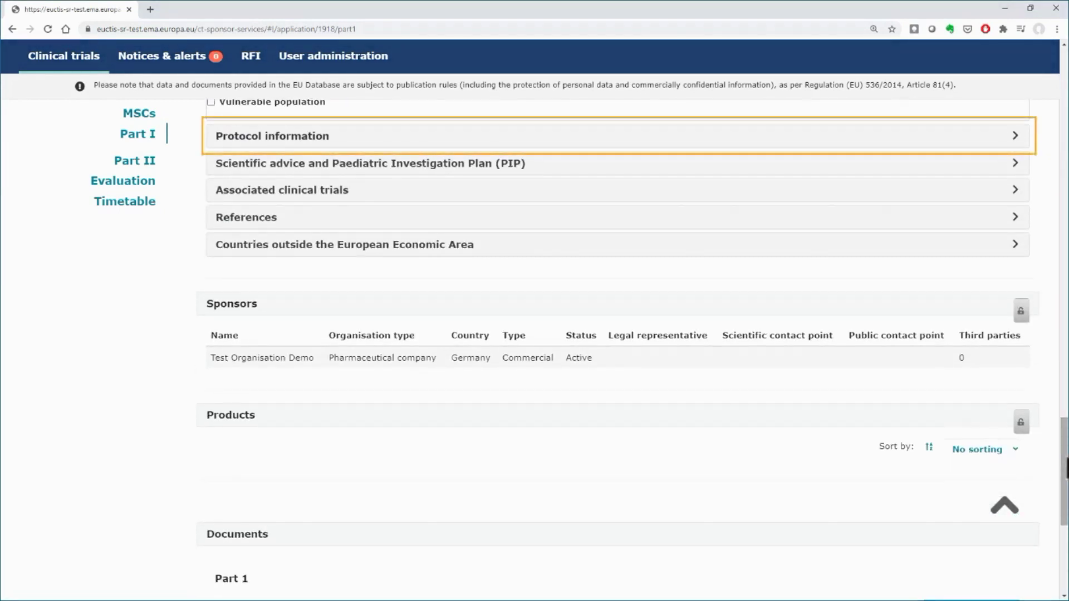
{"action": "left_click", "coordinate": [1014, 140]}
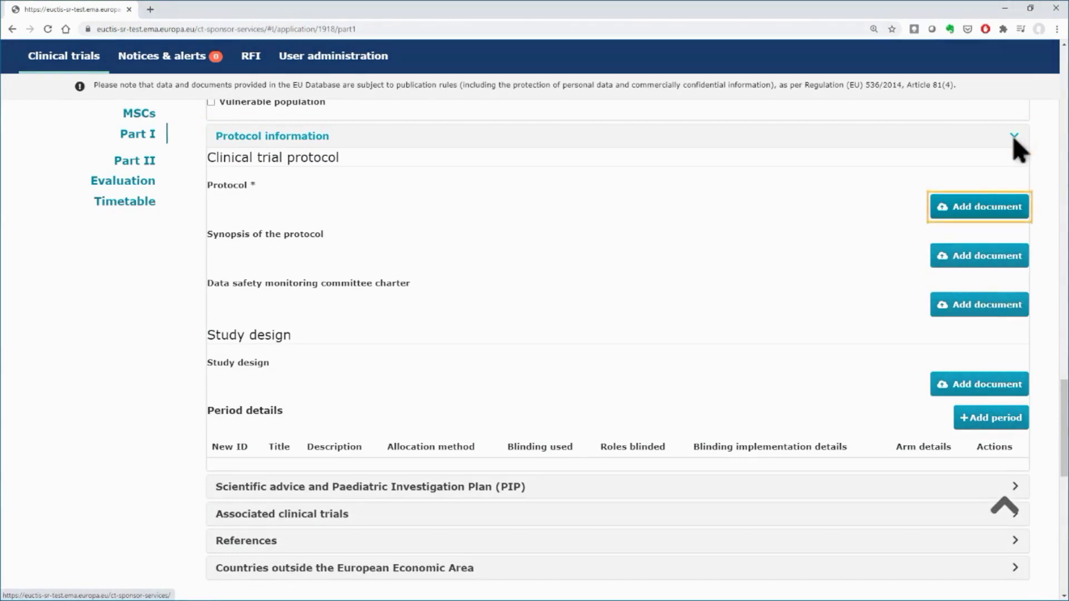
{"action": "left_click", "coordinate": [991, 208]}
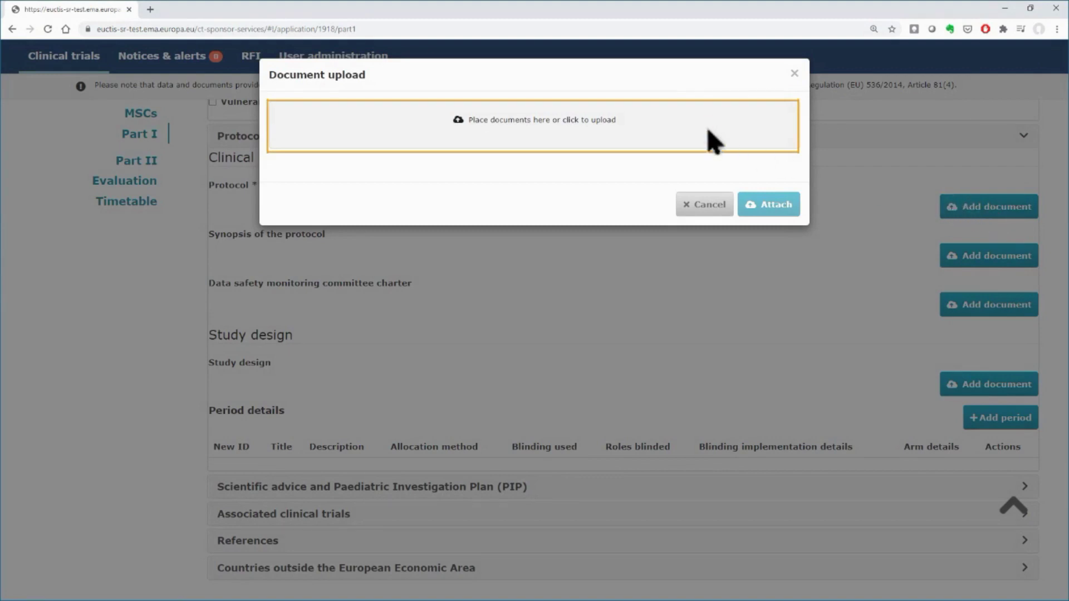
{"action": "left_click_drag", "start_coordinate": [708, 131], "coordinate": [707, 133]}
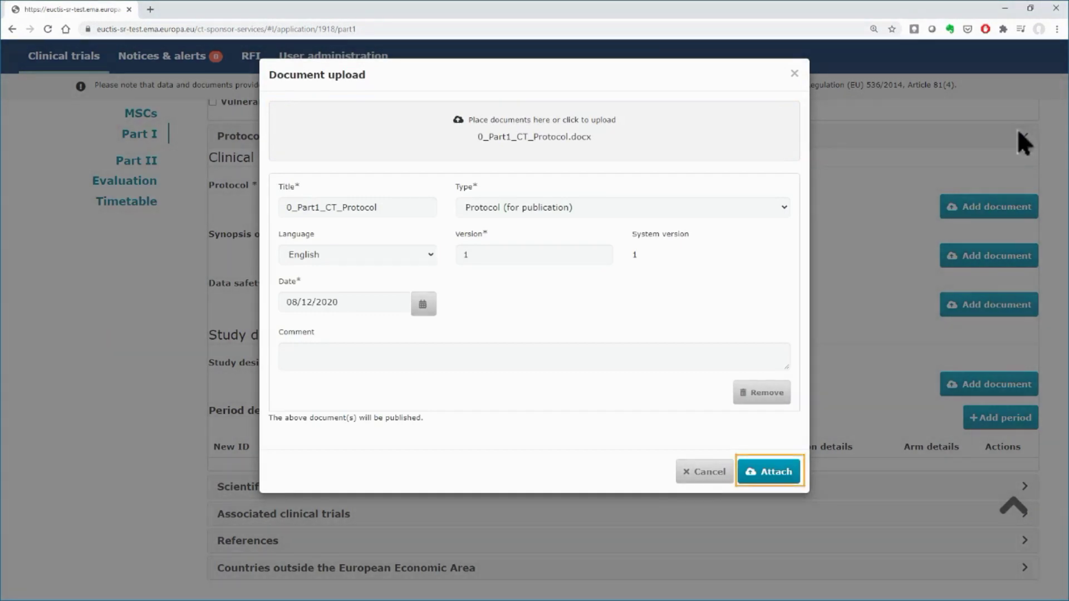
{"action": "left_click", "coordinate": [777, 474]}
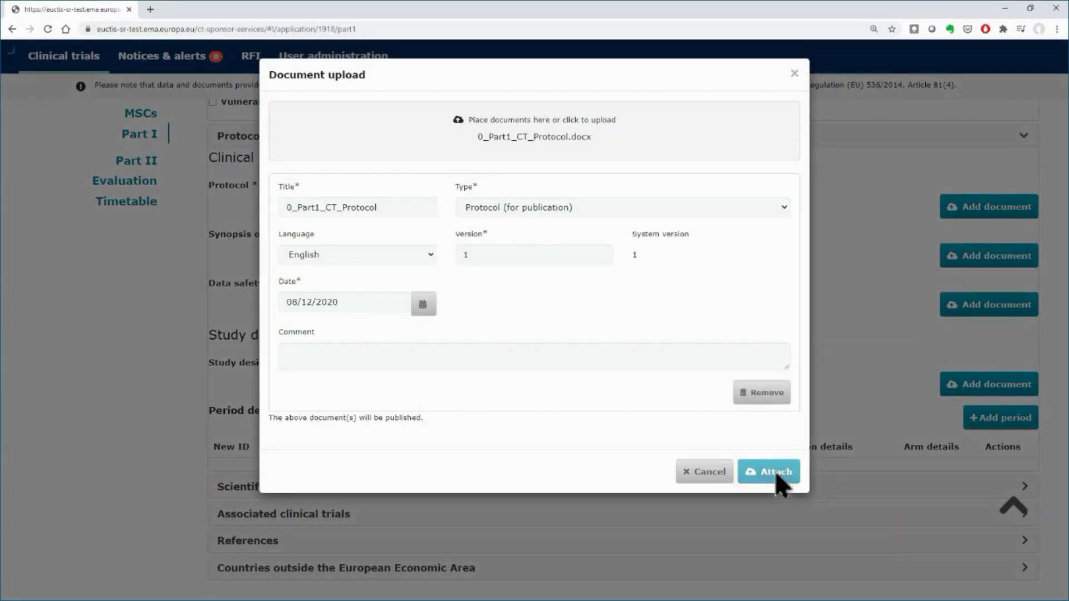
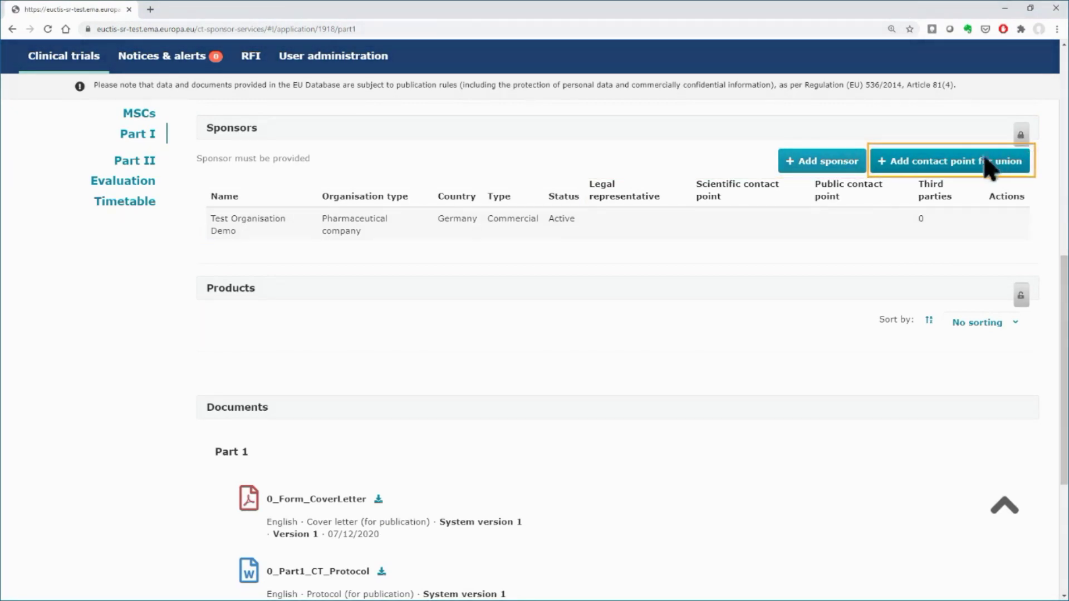
Step: Add a contact point for union to the sponsor and fill in the contact's first name, last name, phone and email
{"action": "left_click", "coordinate": [960, 167]}
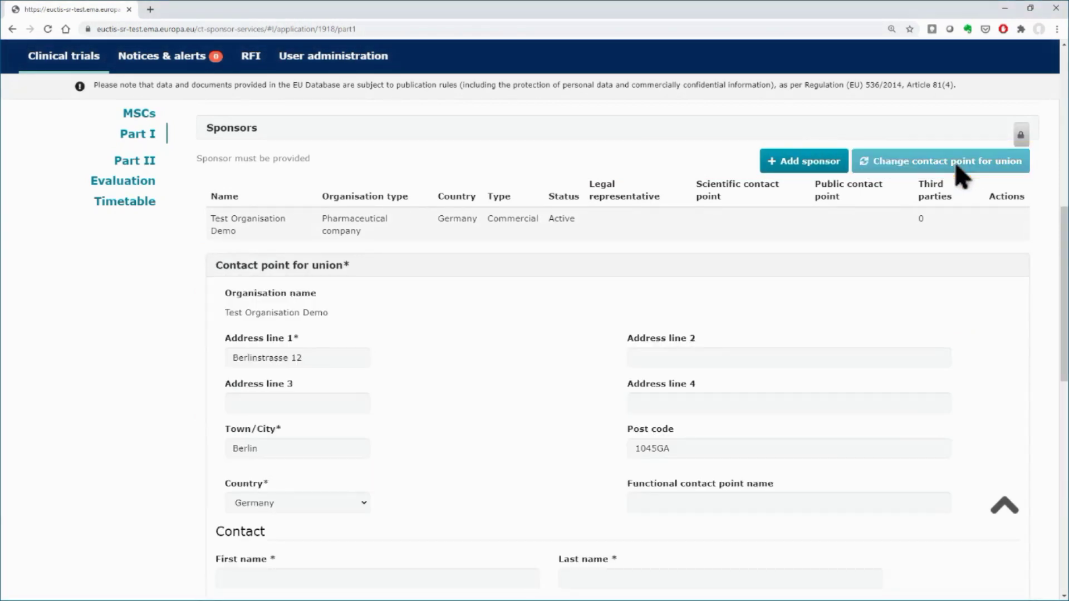
{"action": "scroll", "coordinate": [960, 174], "scroll_direction": "down", "scroll_amount": 3}
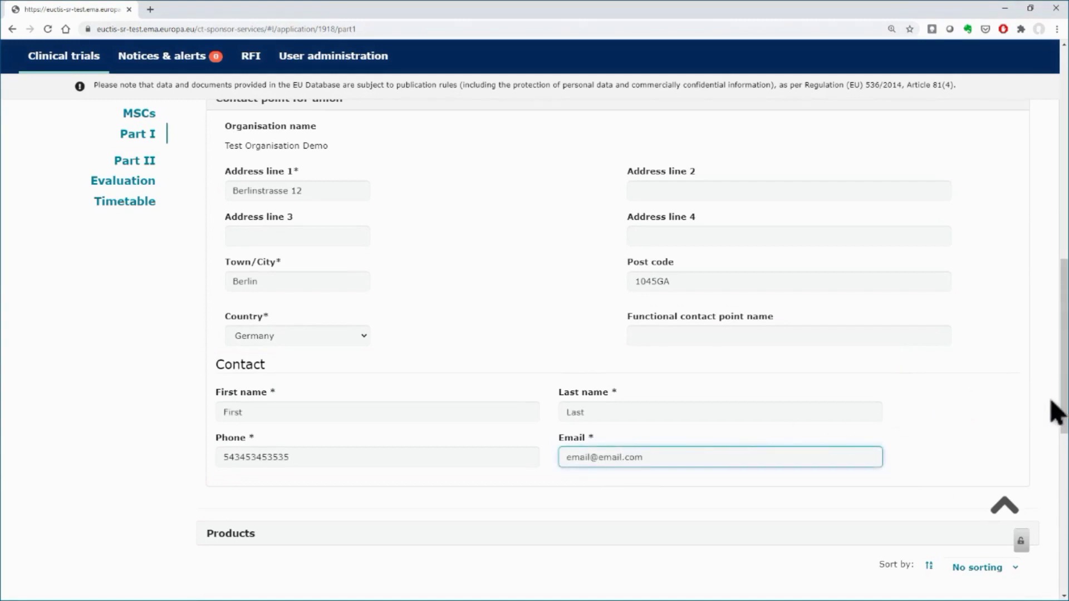
{"action": "scroll", "coordinate": [1055, 409], "scroll_direction": "up", "scroll_amount": 3}
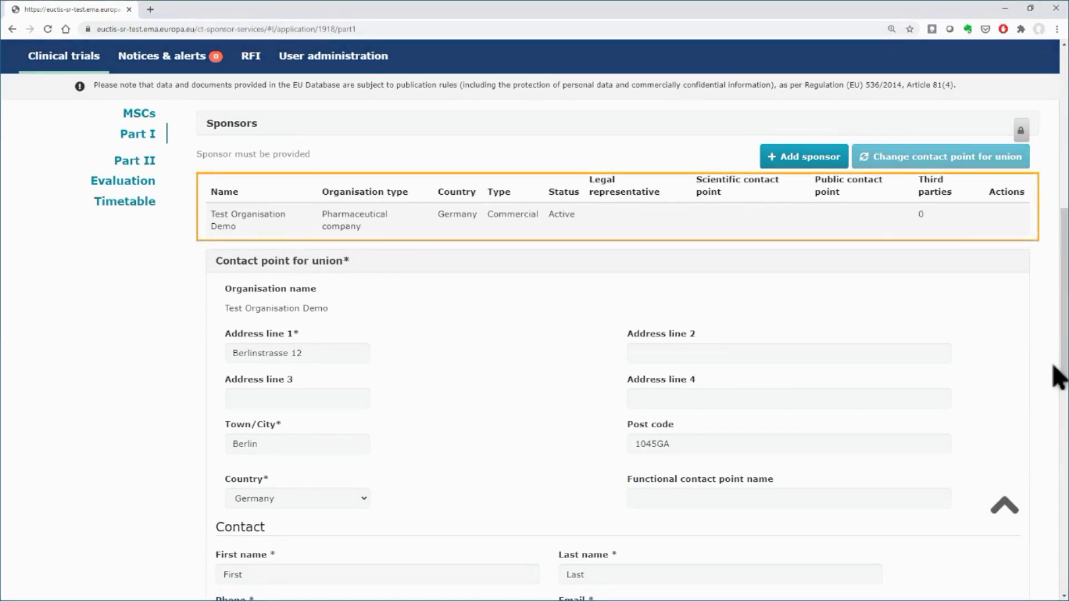
Step: Start adding a legal representative for the sponsor Test Organisation Demo and search for organisations whose name contains "Test Organisation"
{"action": "left_click", "coordinate": [736, 234]}
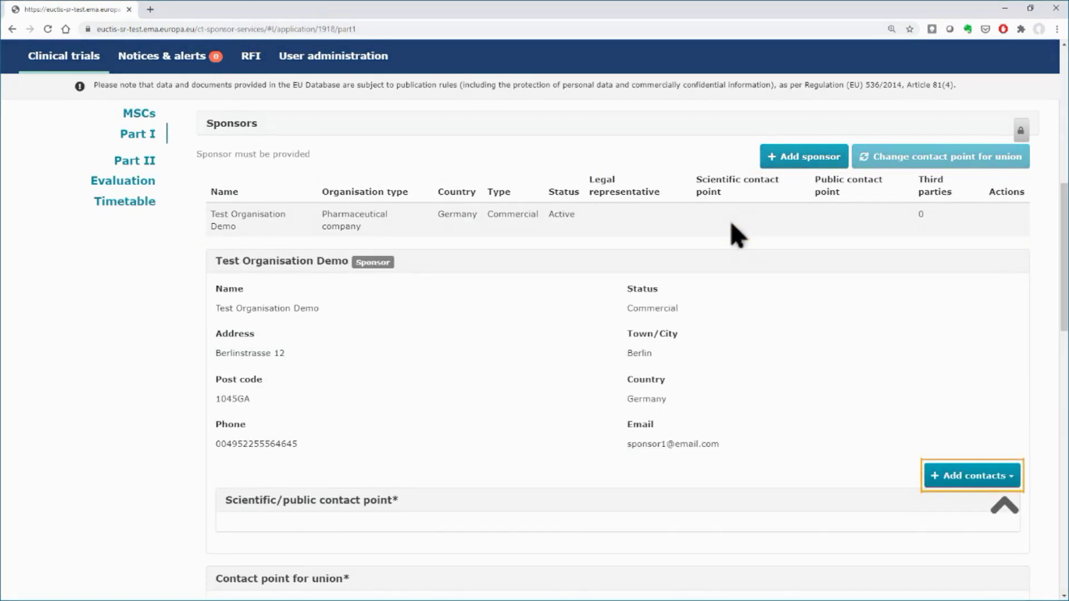
{"action": "left_click", "coordinate": [1009, 478]}
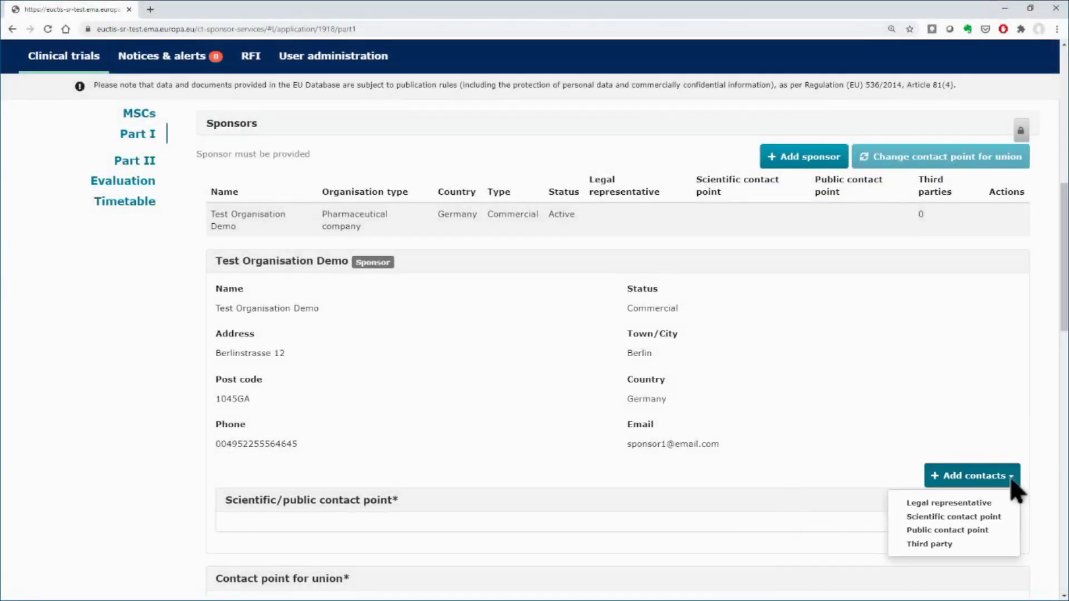
{"action": "left_click", "coordinate": [969, 504]}
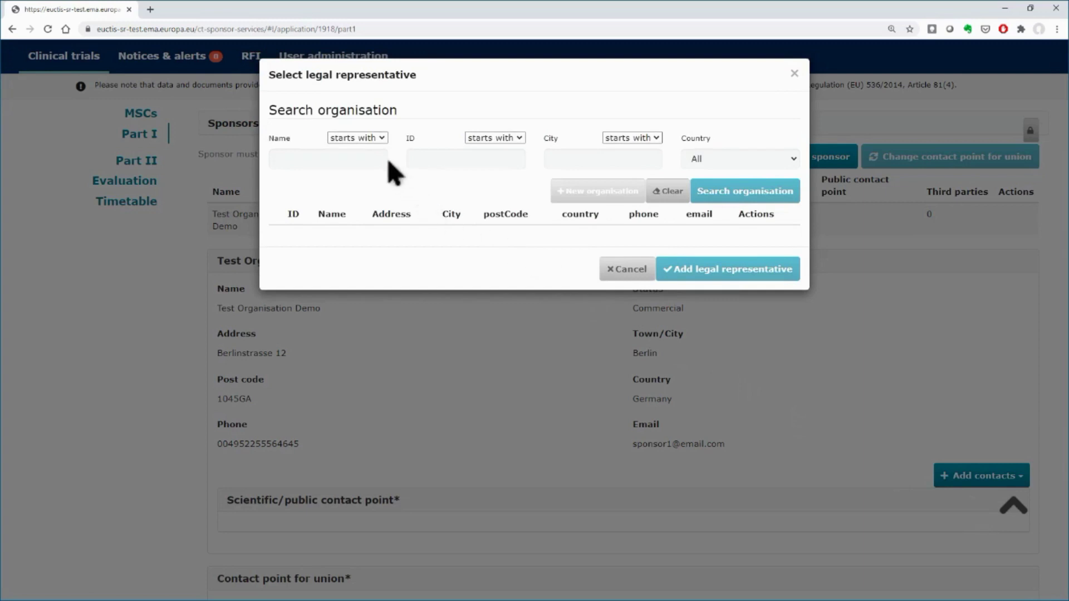
{"action": "left_click", "coordinate": [381, 138]}
{"action": "left_click", "coordinate": [359, 170]}
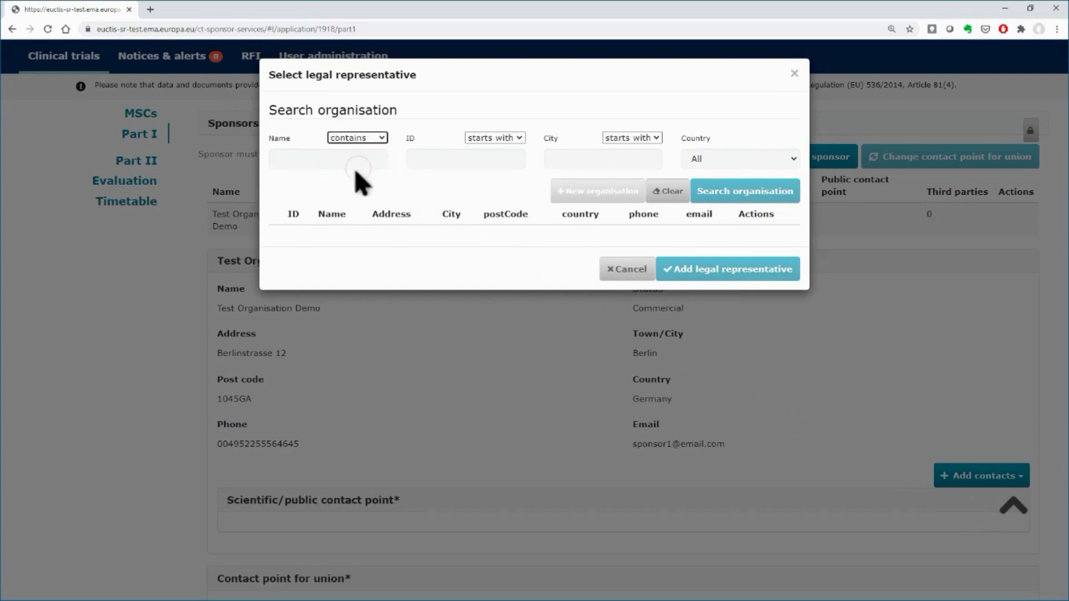
{"action": "left_click", "coordinate": [343, 162]}
{"action": "type", "text": "Te"}
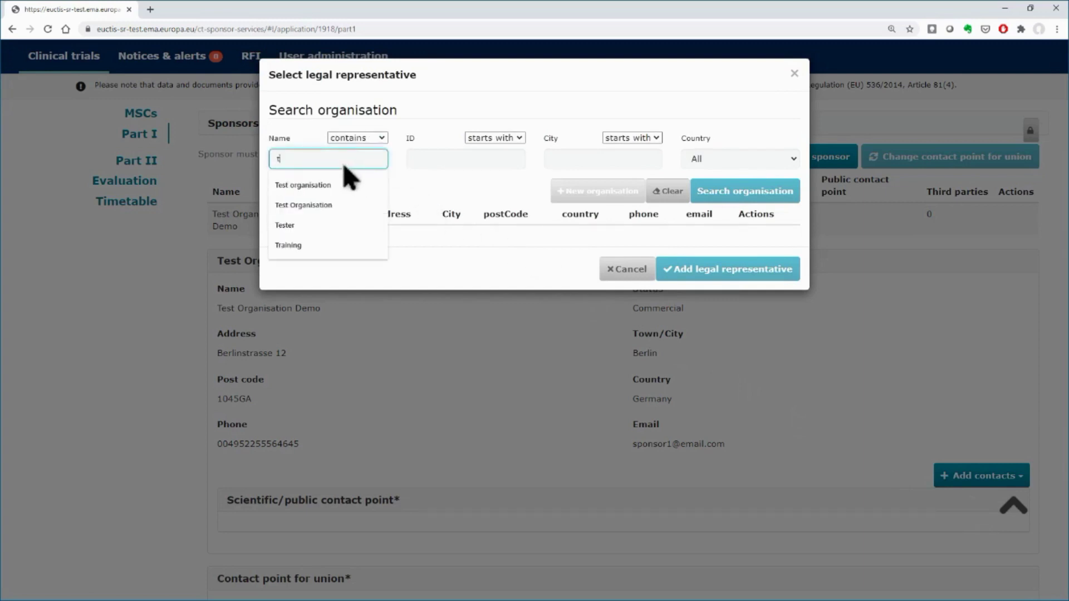
{"action": "key", "text": "Down"}
{"action": "key", "text": "Down"}
{"action": "left_click", "coordinate": [321, 205]}
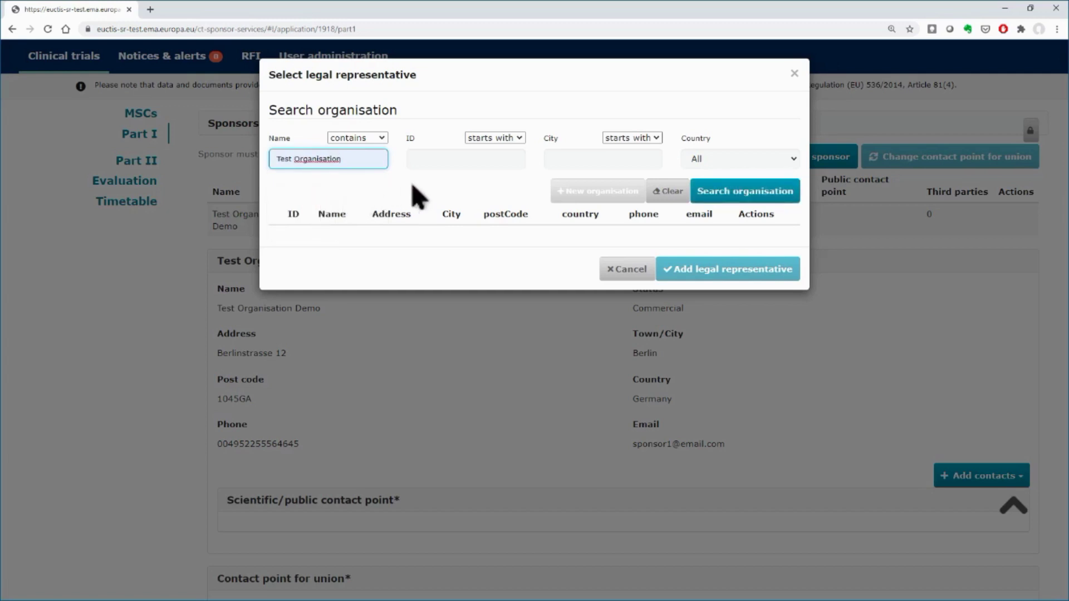
{"action": "left_click", "coordinate": [736, 209]}
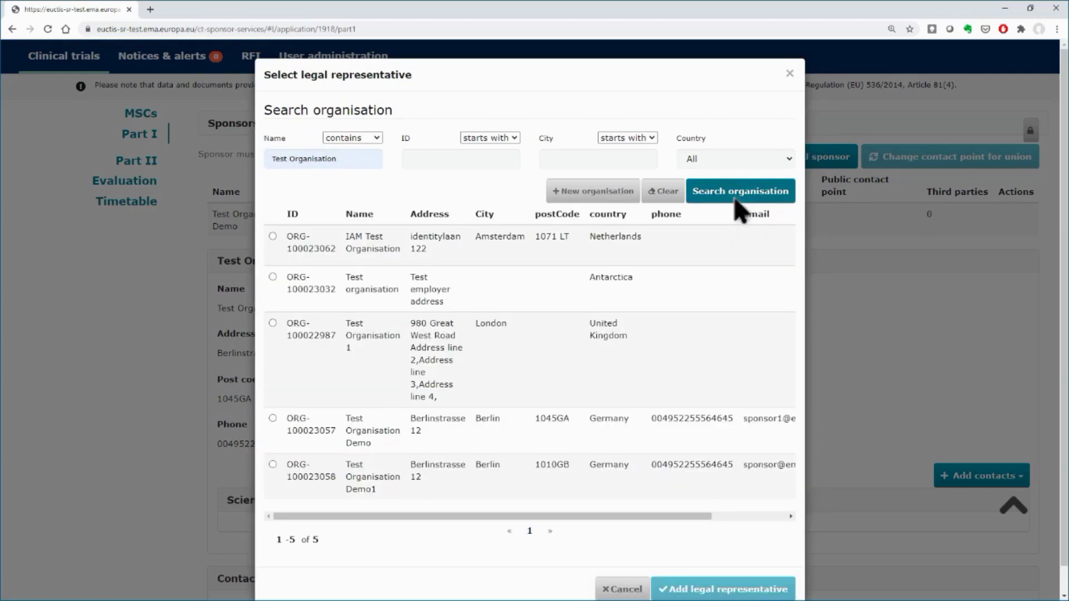
Step: Add Test Organisation Demo as the legal representative and fill in its contact's first name, last name, phone and email
{"action": "left_click", "coordinate": [272, 418]}
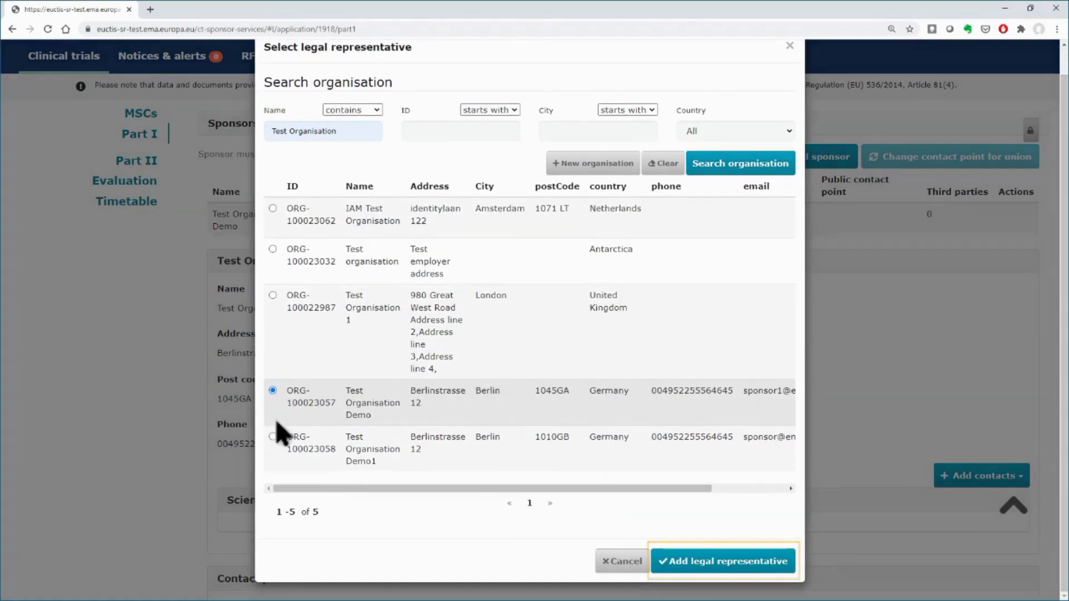
{"action": "left_click", "coordinate": [720, 563]}
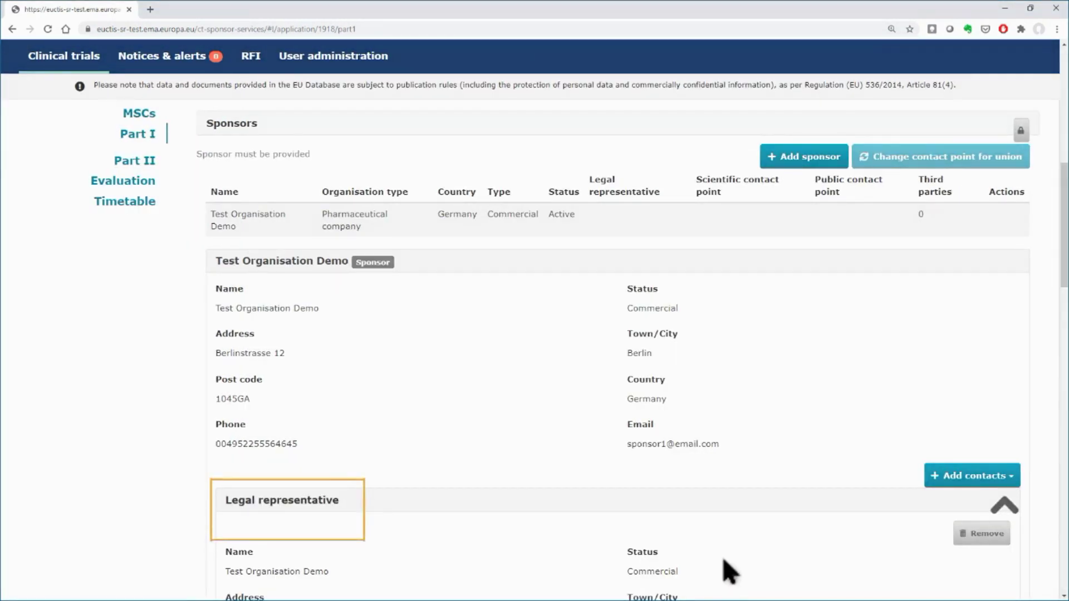
{"action": "scroll", "coordinate": [729, 571], "scroll_direction": "down", "scroll_amount": 5}
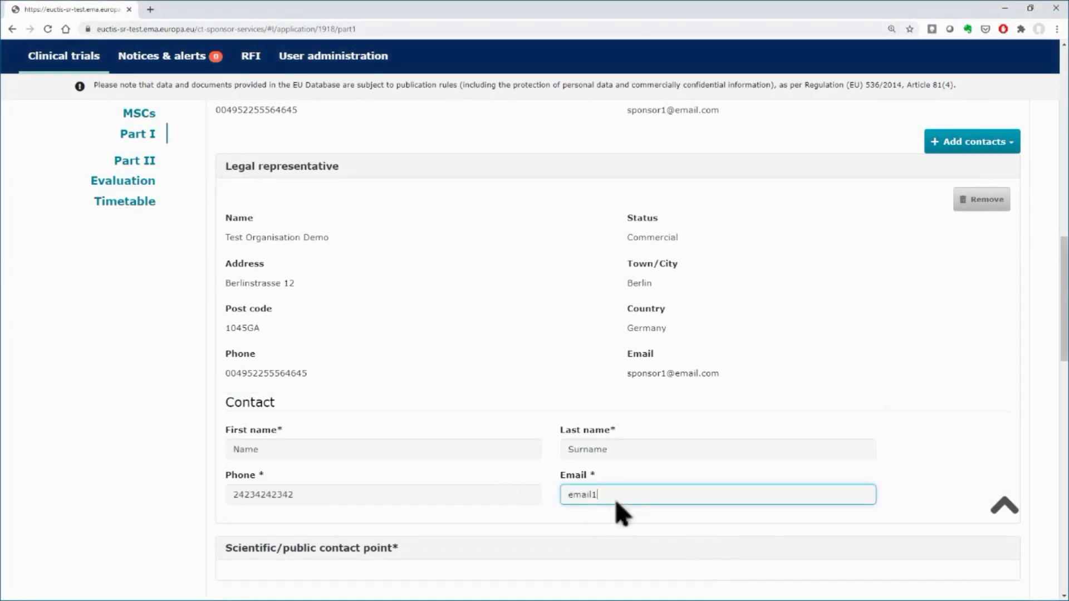
{"action": "type", "text": "@email.com"}
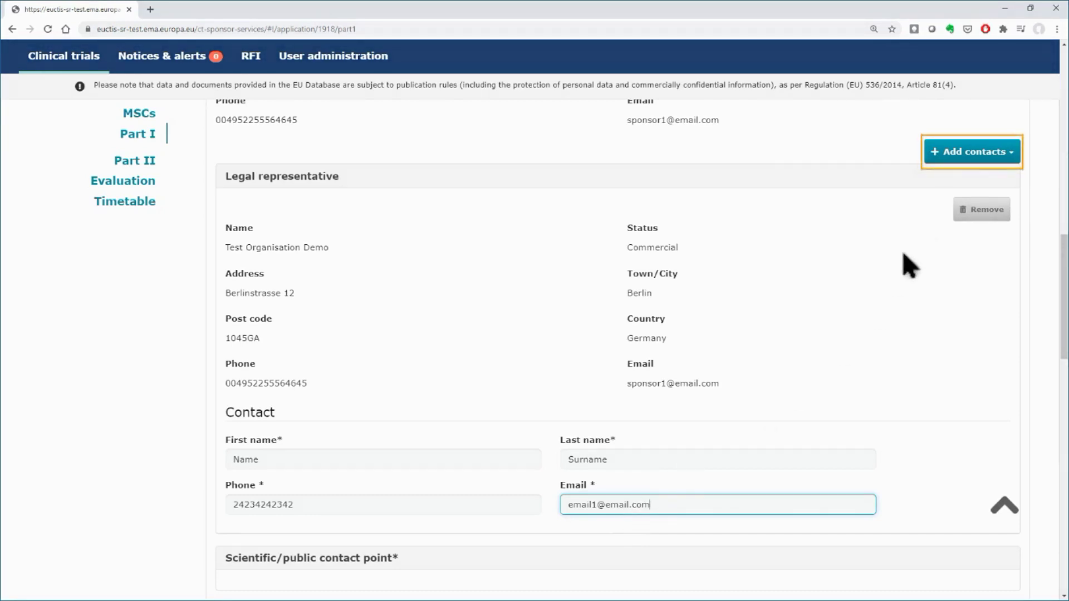
Step: Add a scientific contact point for Test Organisation Demo with contact name, phone and email, and mark it as the same as the public contact point
{"action": "left_click", "coordinate": [1015, 158]}
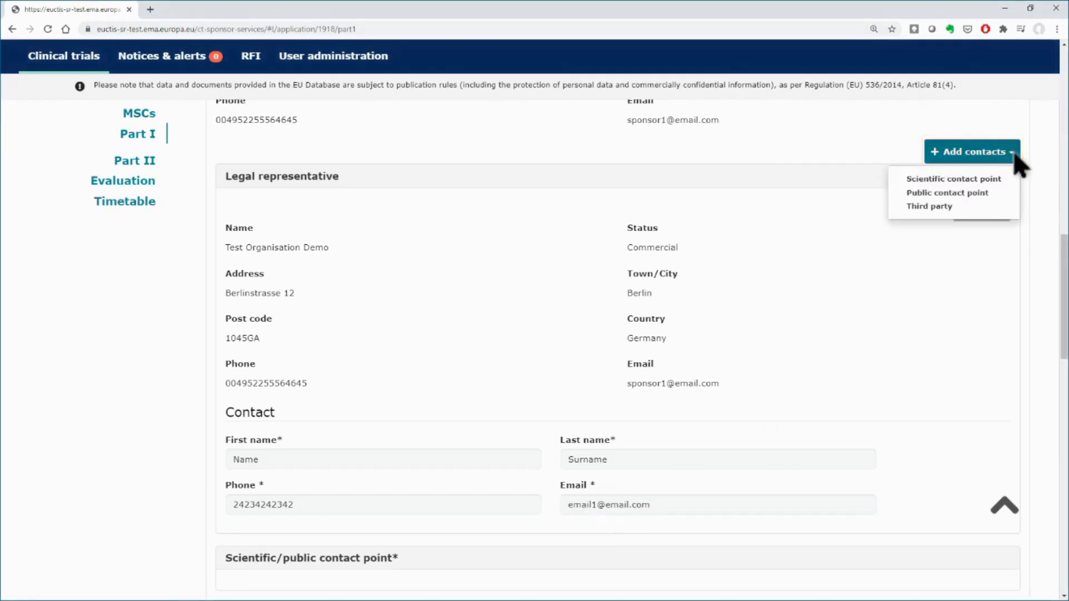
{"action": "left_click", "coordinate": [991, 180]}
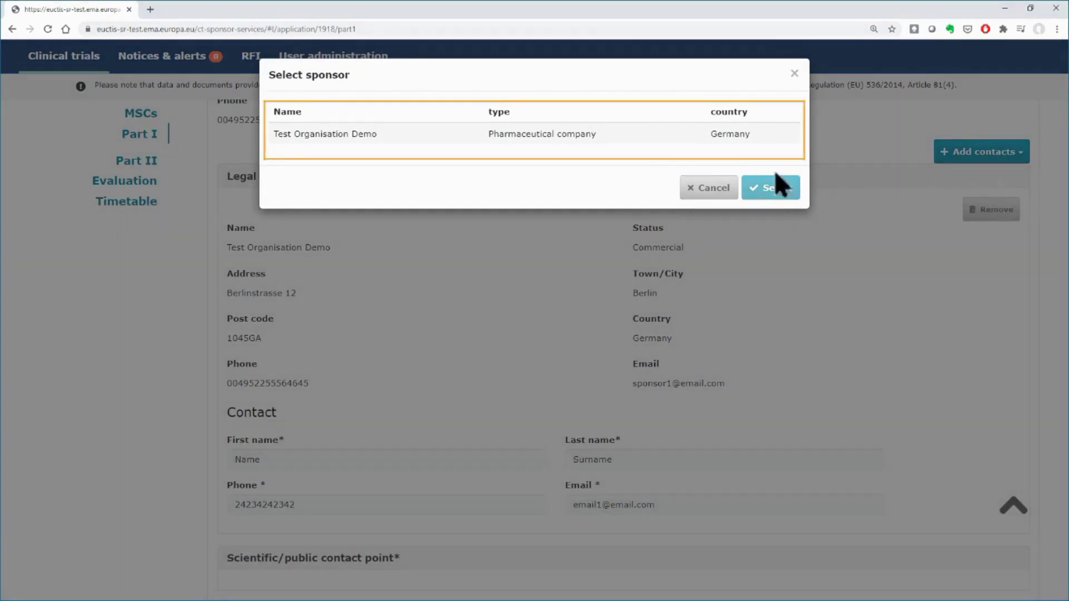
{"action": "left_click", "coordinate": [612, 141]}
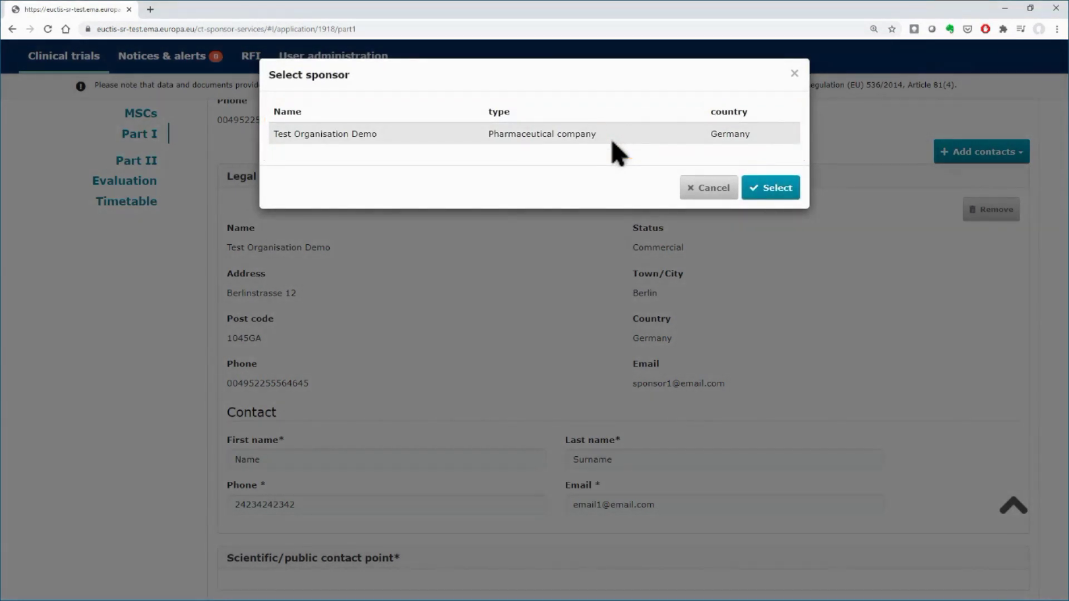
{"action": "left_click", "coordinate": [766, 194]}
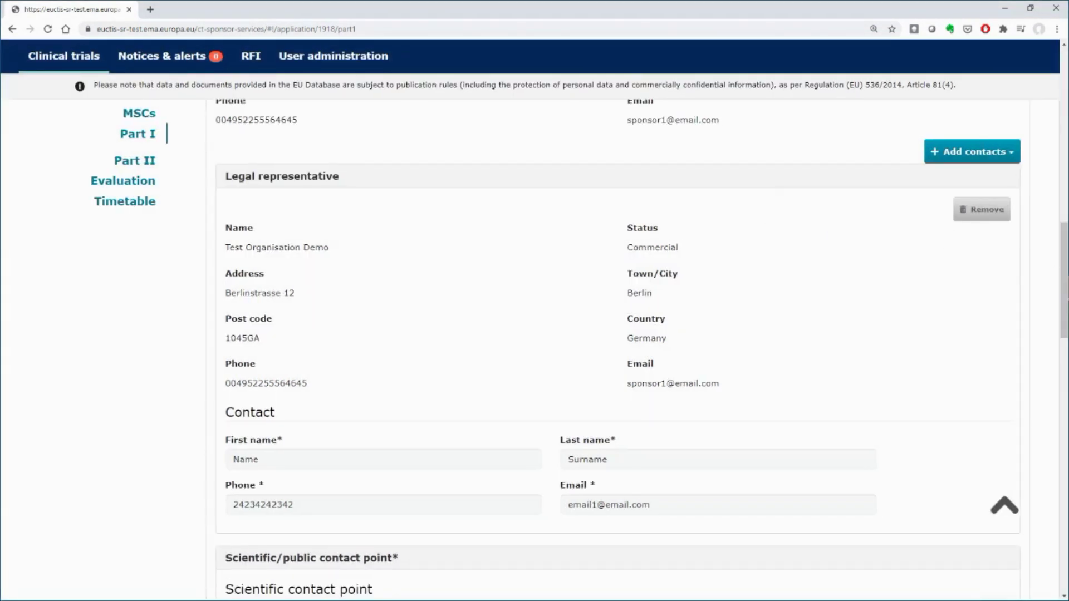
{"action": "left_click_drag", "start_coordinate": [1064, 289], "coordinate": [1064, 359]}
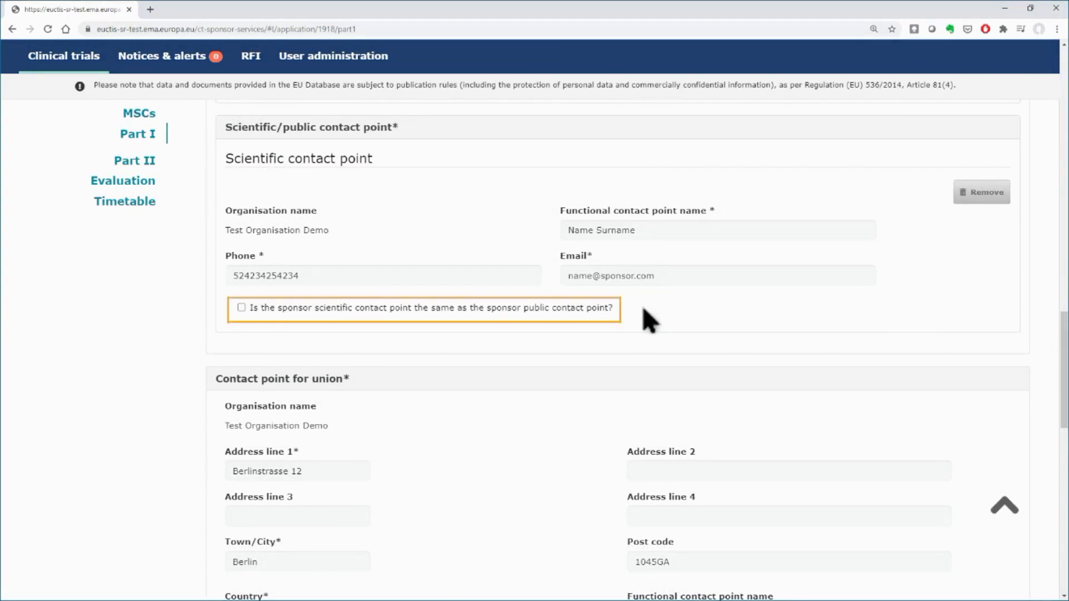
{"action": "left_click", "coordinate": [241, 307]}
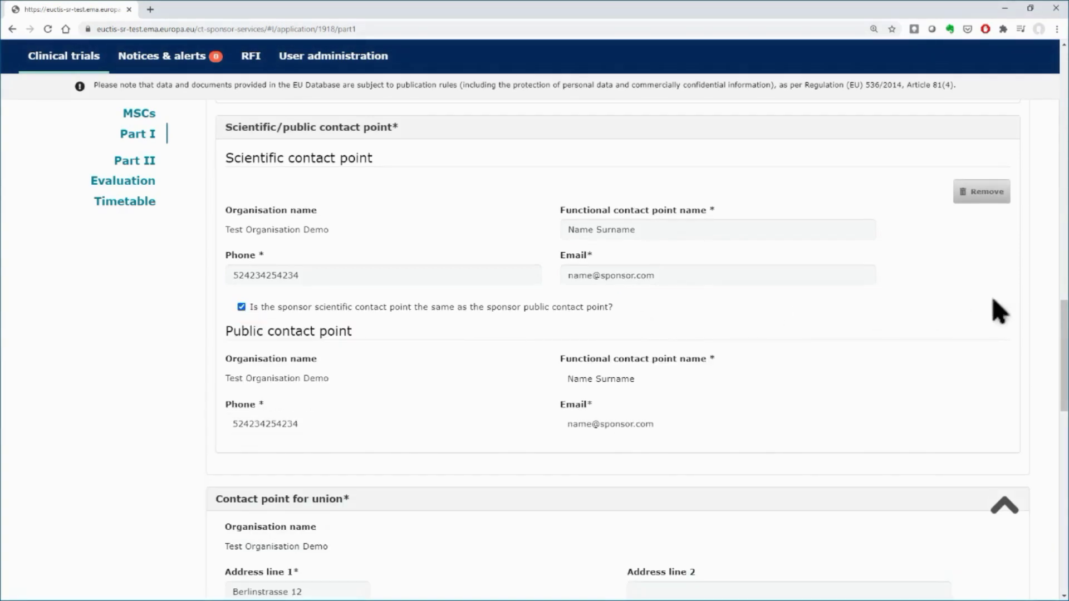
Step: Start adding a third party for the sponsor and search for organisations whose name contains "Test Organisation"
{"action": "scroll", "coordinate": [1064, 324], "scroll_direction": "up", "scroll_amount": 1}
{"action": "left_click_drag", "start_coordinate": [1064, 324], "coordinate": [1063, 245]}
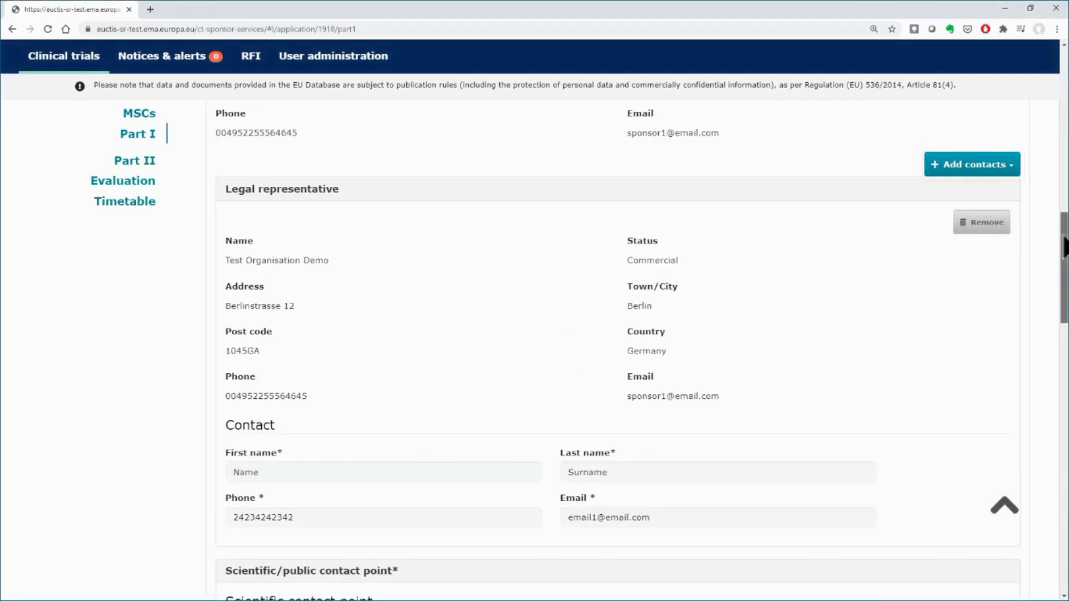
{"action": "left_click", "coordinate": [1015, 171]}
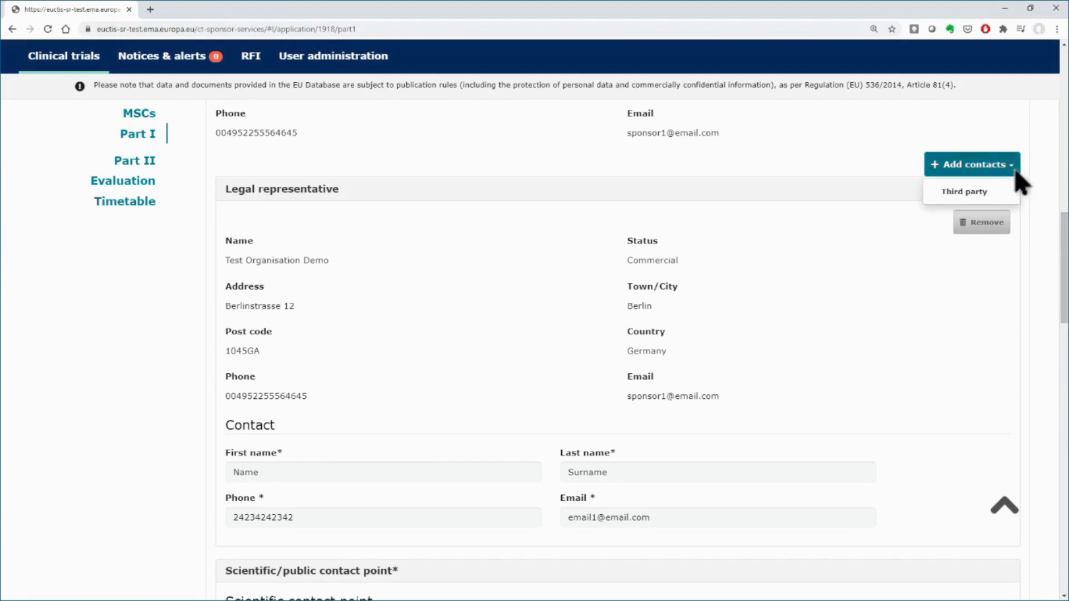
{"action": "left_click", "coordinate": [971, 193]}
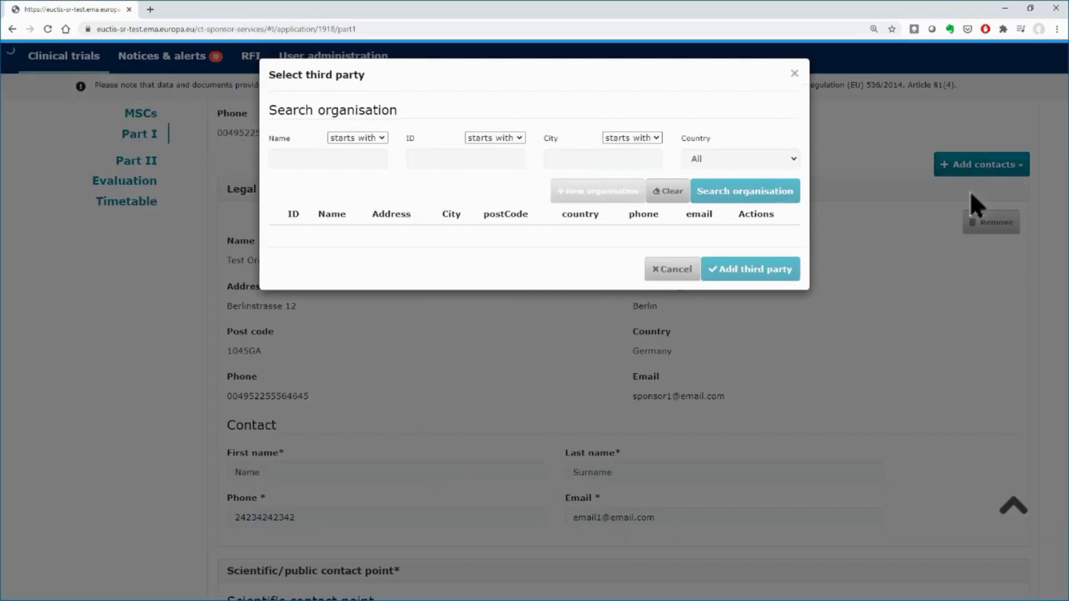
{"action": "left_click", "coordinate": [382, 139]}
{"action": "left_click", "coordinate": [363, 173]}
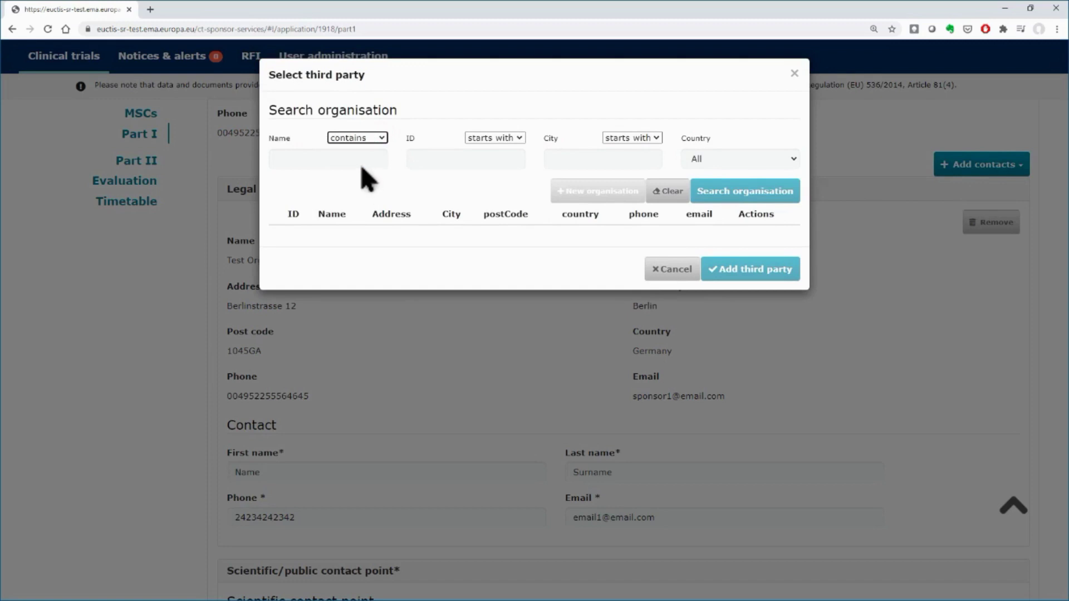
{"action": "left_click", "coordinate": [359, 162]}
{"action": "left_click", "coordinate": [333, 205]}
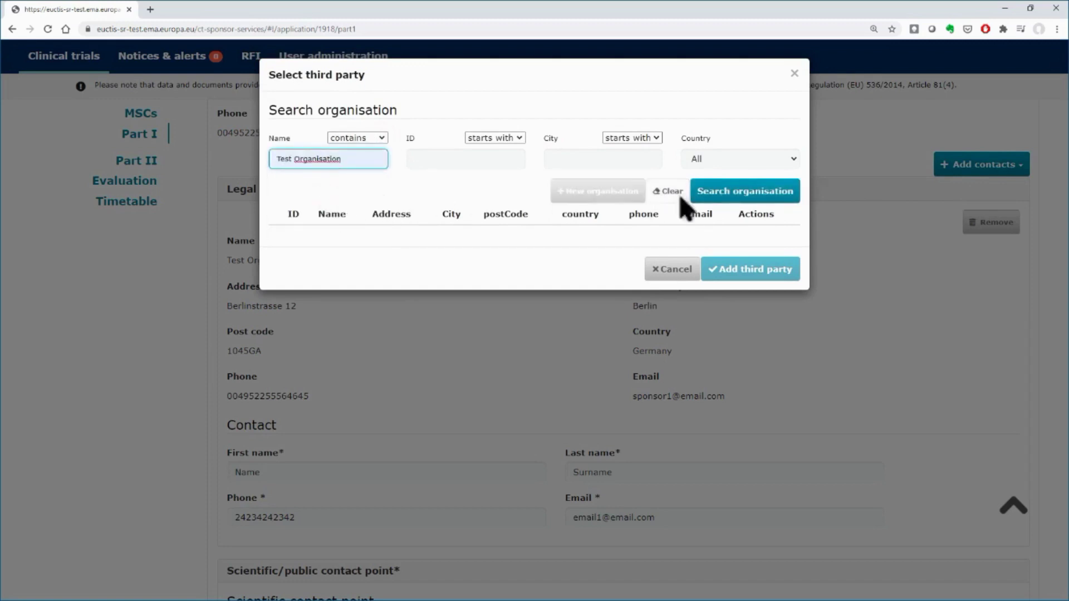
{"action": "left_click", "coordinate": [762, 204]}
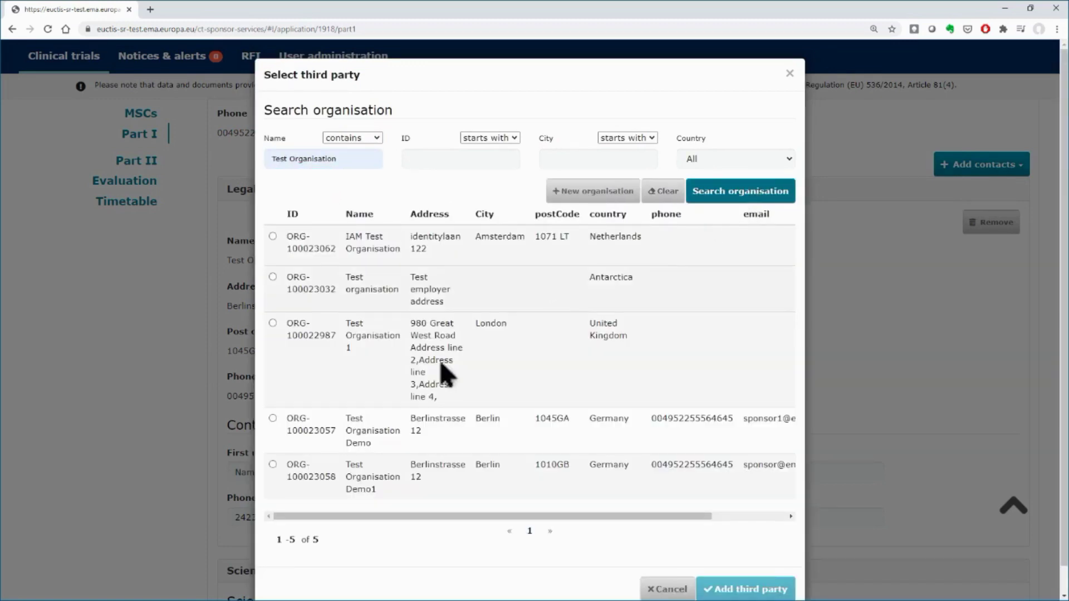
Step: Add Test Organisation Demo as the sponsor's third party with the duty On site monitoring, and fill in its contact phone and email
{"action": "left_click", "coordinate": [273, 453]}
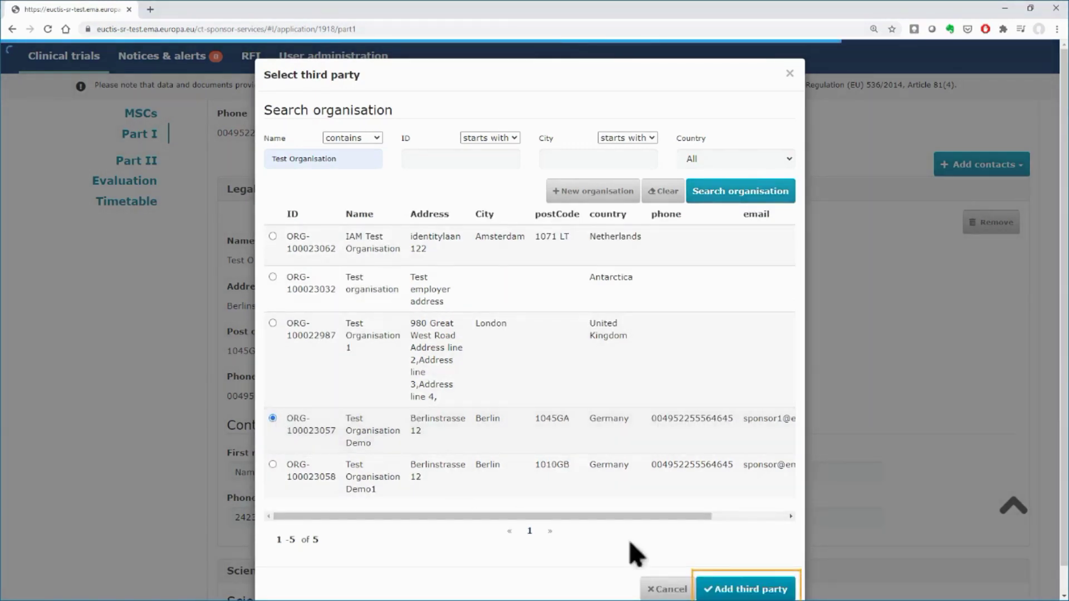
{"action": "left_click", "coordinate": [749, 589]}
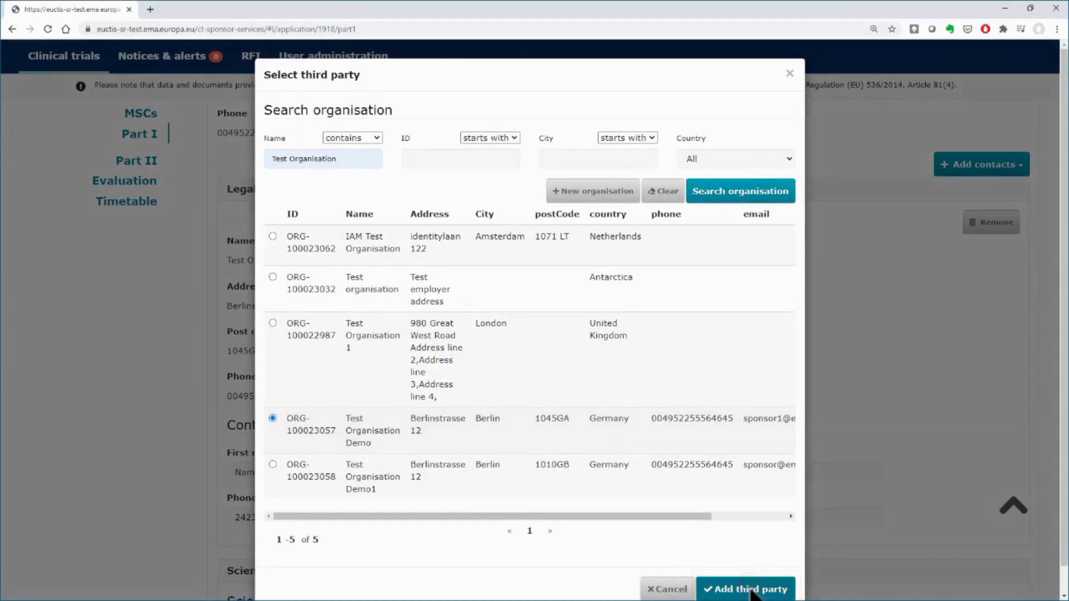
{"action": "left_click_drag", "start_coordinate": [1063, 301], "coordinate": [1063, 415]}
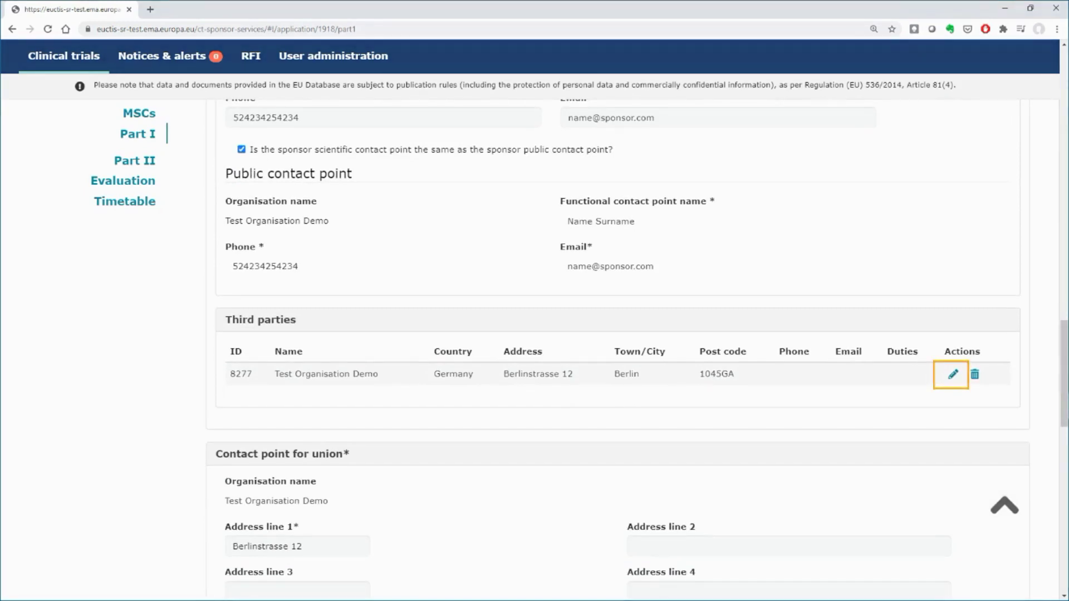
{"action": "left_click", "coordinate": [953, 375]}
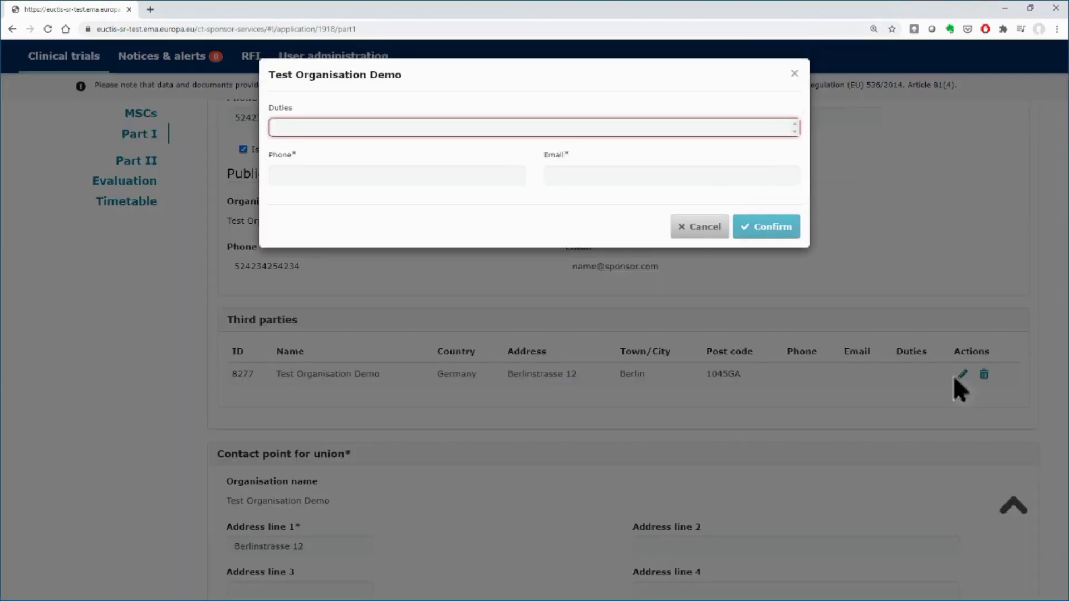
{"action": "left_click", "coordinate": [615, 133]}
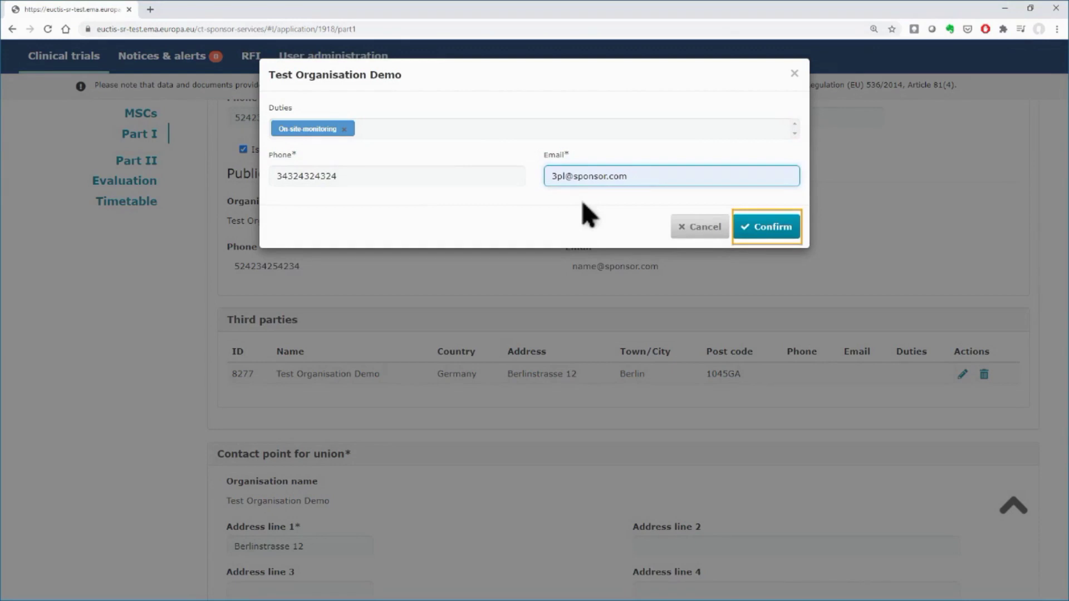
{"action": "left_click", "coordinate": [746, 228]}
{"action": "scroll", "coordinate": [754, 240], "scroll_direction": "up", "scroll_amount": 3}
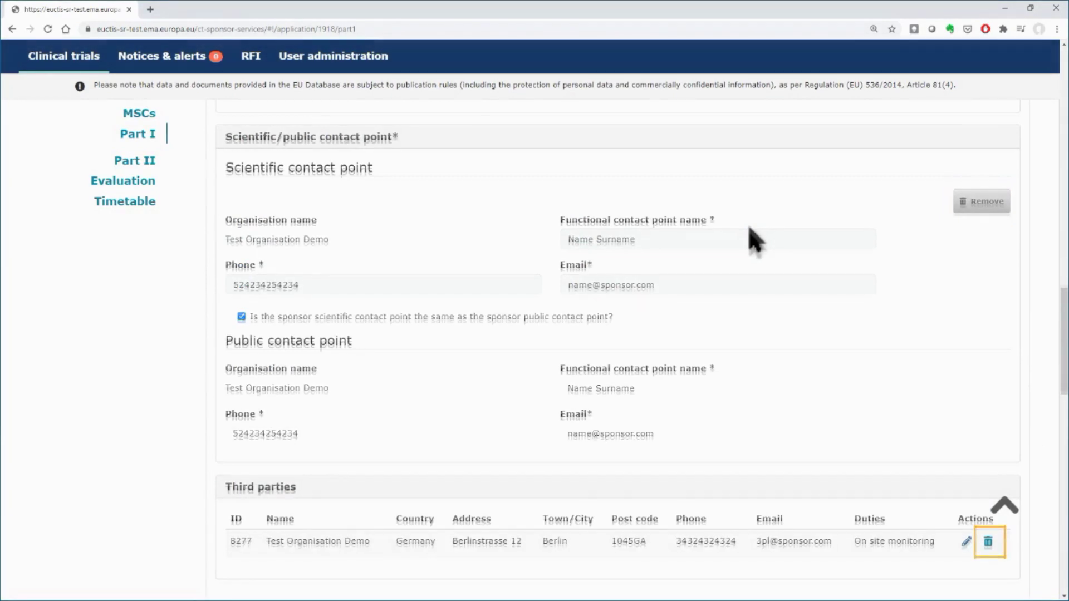
Step: Unlock the Products section of Part I for editing and add a product with the role Test
{"action": "left_click_drag", "start_coordinate": [1063, 315], "coordinate": [1063, 495]}
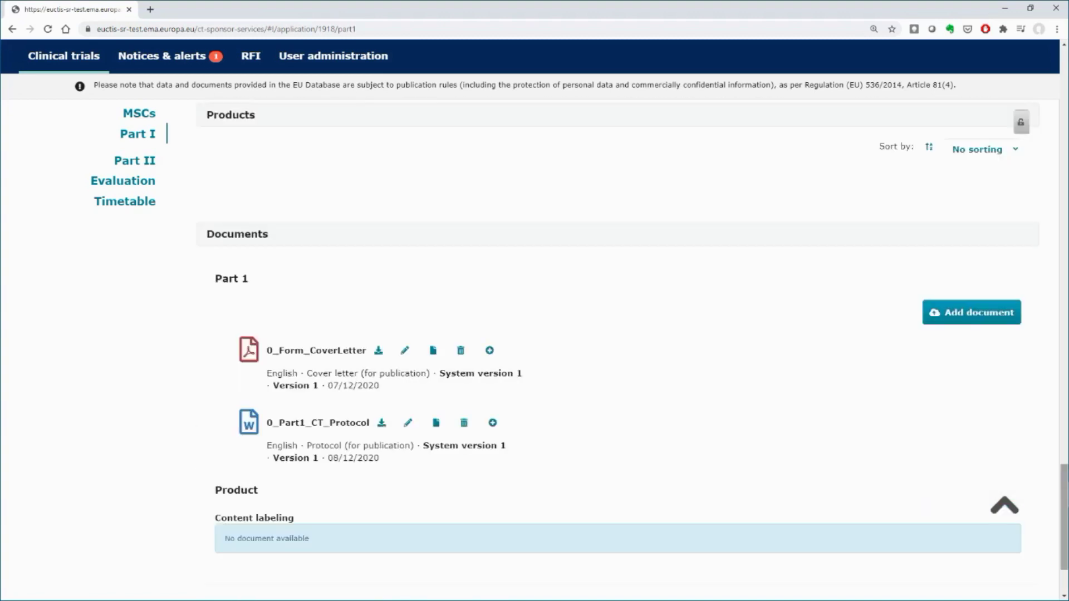
{"action": "left_click", "coordinate": [1023, 130]}
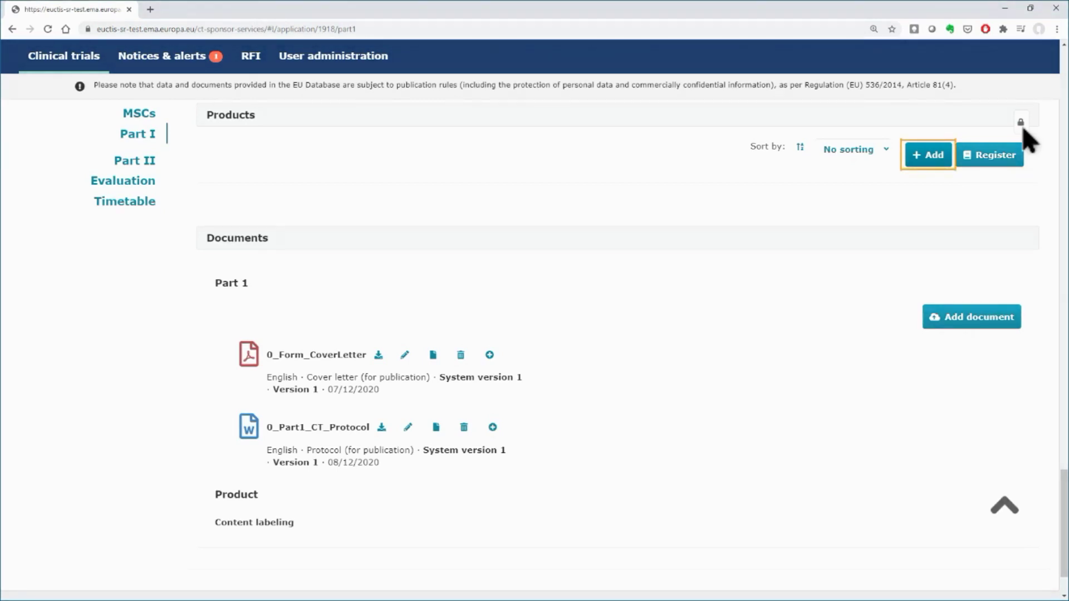
{"action": "left_click", "coordinate": [940, 162]}
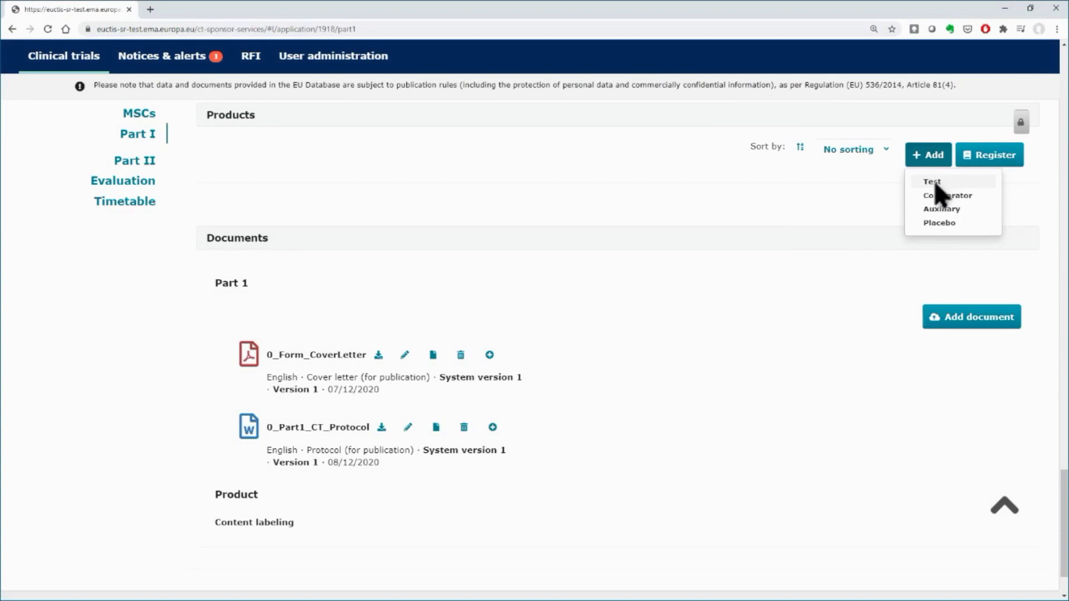
{"action": "left_click", "coordinate": [931, 182]}
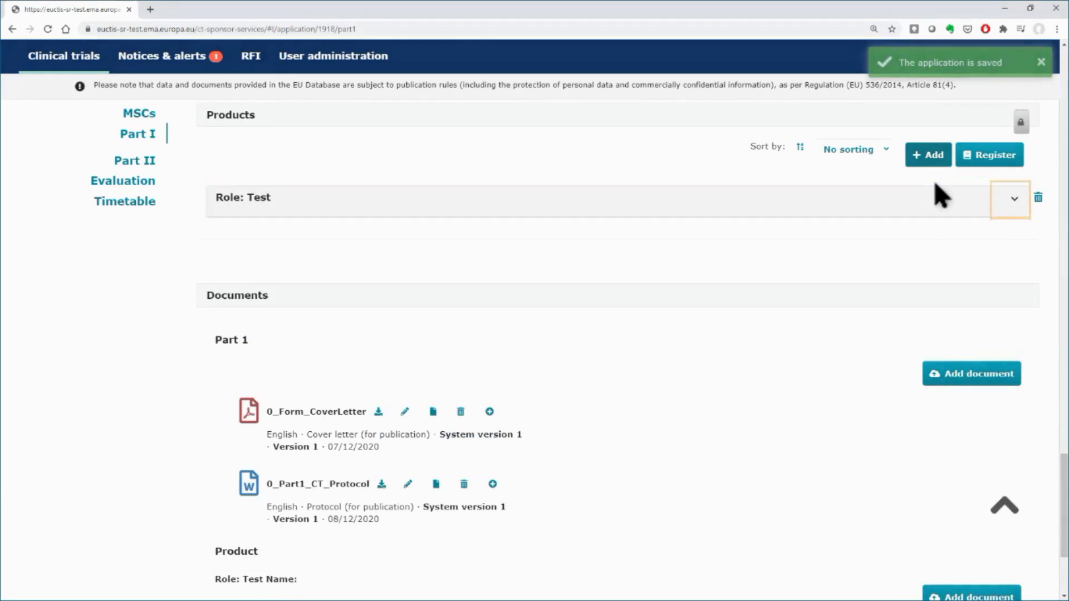
Step: Start adding an authorised substance to the Test product and search for substances named paracetamol
{"action": "left_click", "coordinate": [1017, 206]}
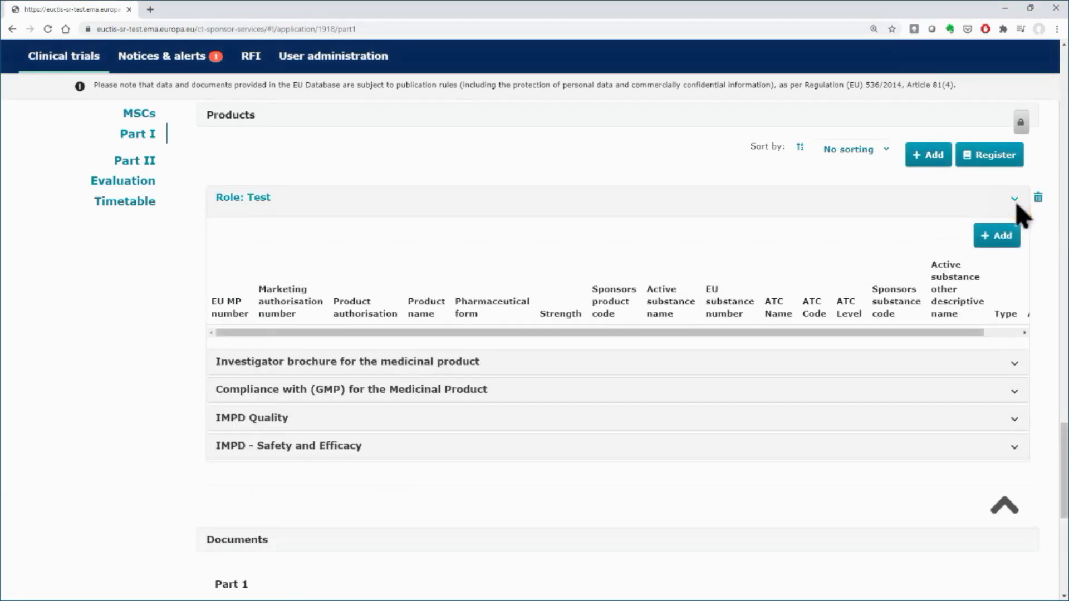
{"action": "left_click", "coordinate": [994, 243]}
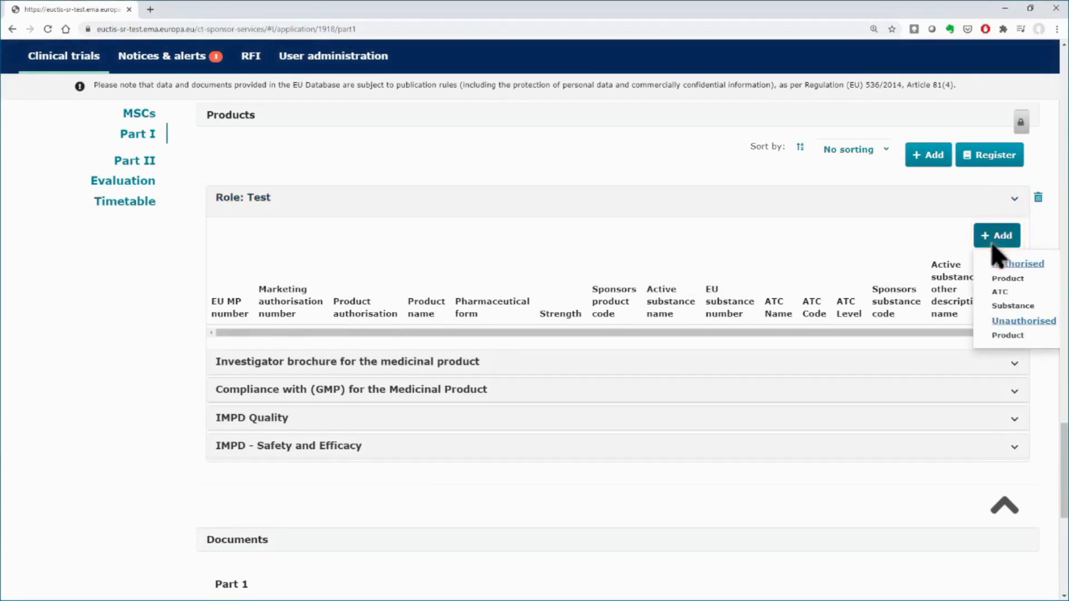
{"action": "left_click", "coordinate": [1013, 305]}
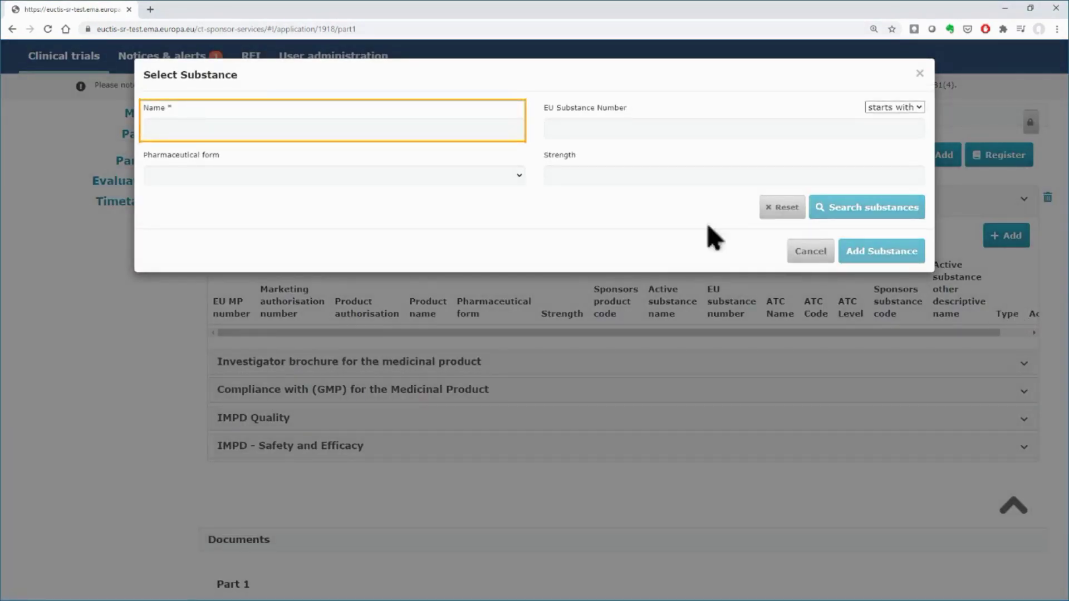
{"action": "left_click", "coordinate": [413, 138]}
{"action": "left_click", "coordinate": [210, 155]}
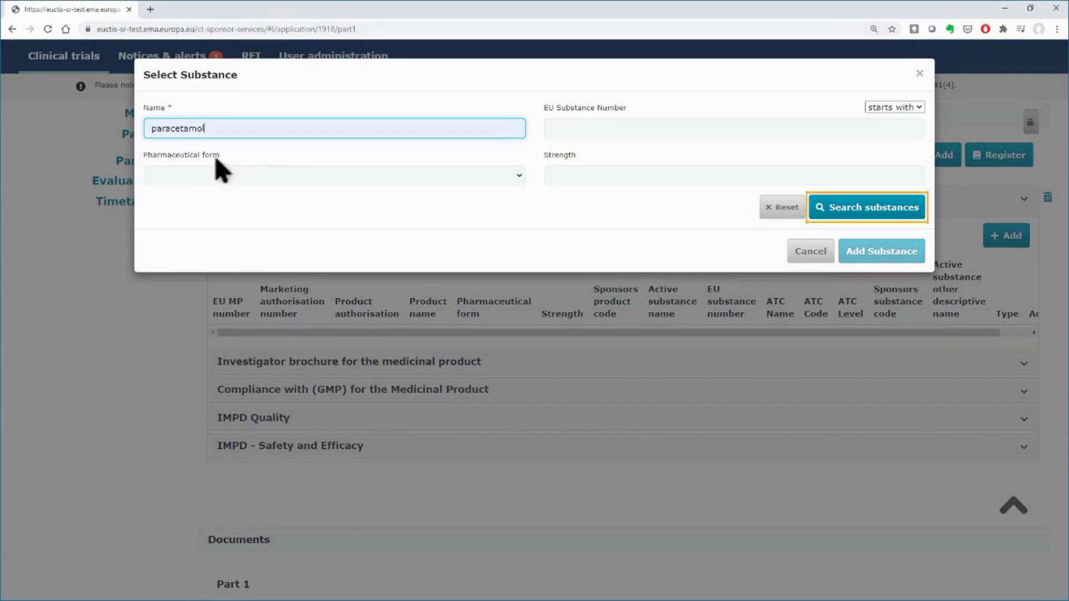
{"action": "left_click", "coordinate": [864, 215]}
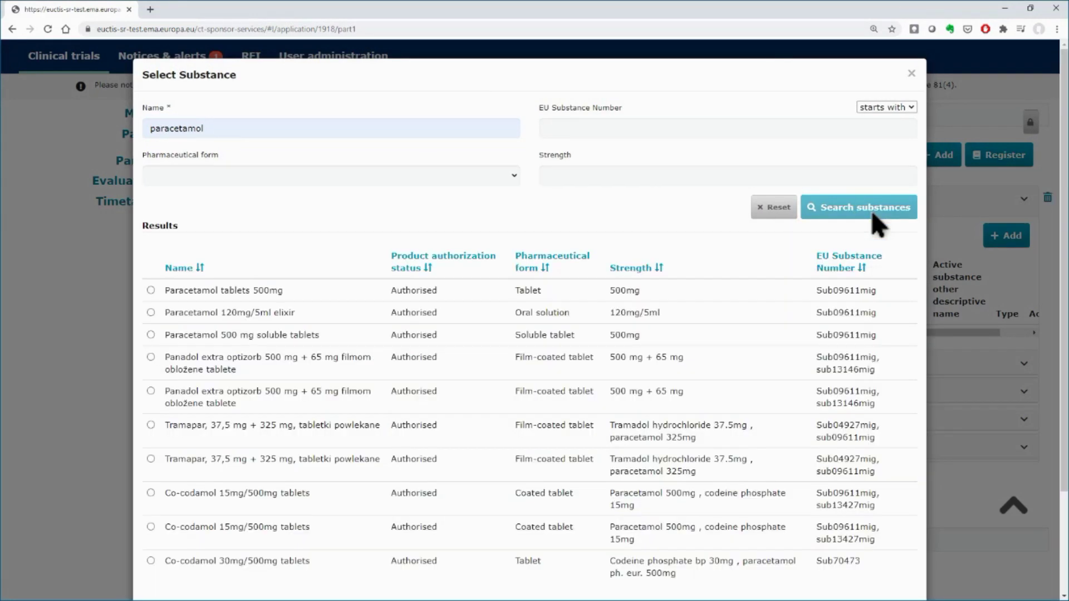
Step: Add the authorised substance entry Paracetamol tablets 500mg to the Test product
{"action": "left_click", "coordinate": [151, 291]}
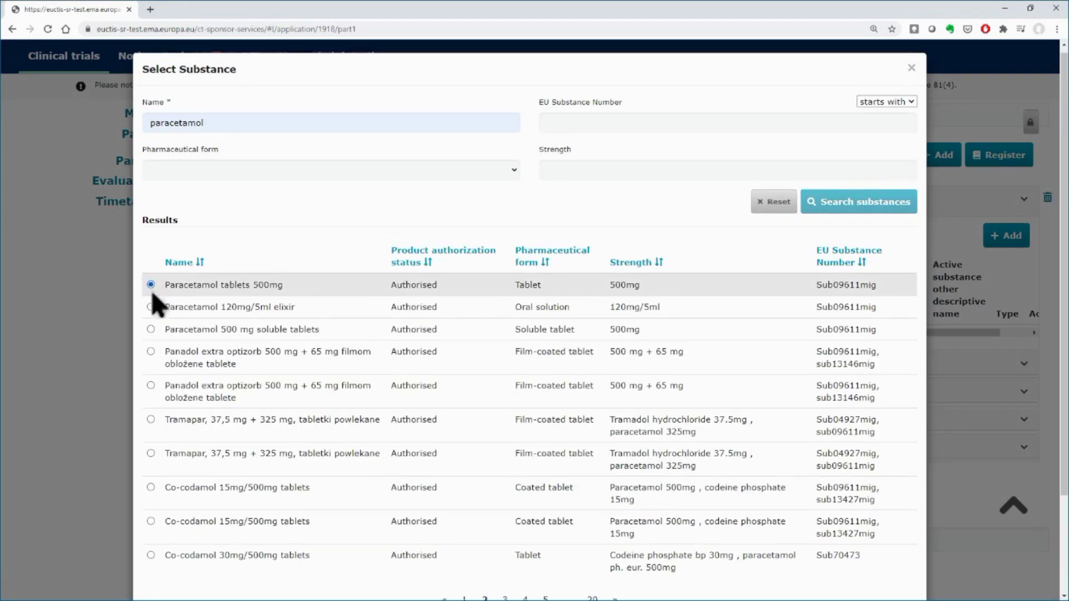
{"action": "scroll", "coordinate": [156, 303], "scroll_direction": "down", "scroll_amount": 2}
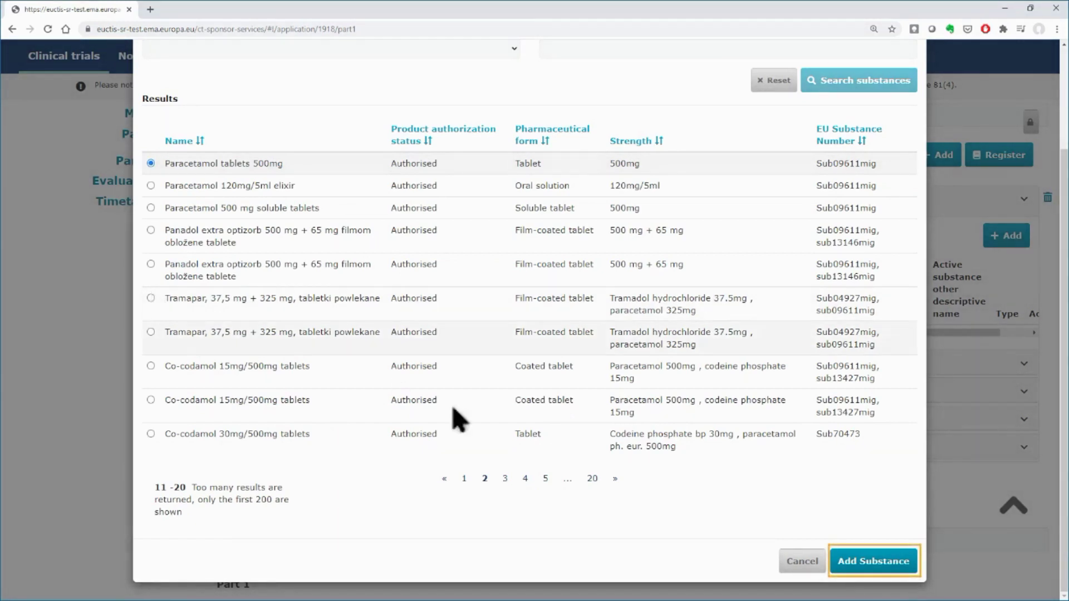
{"action": "left_click", "coordinate": [872, 562]}
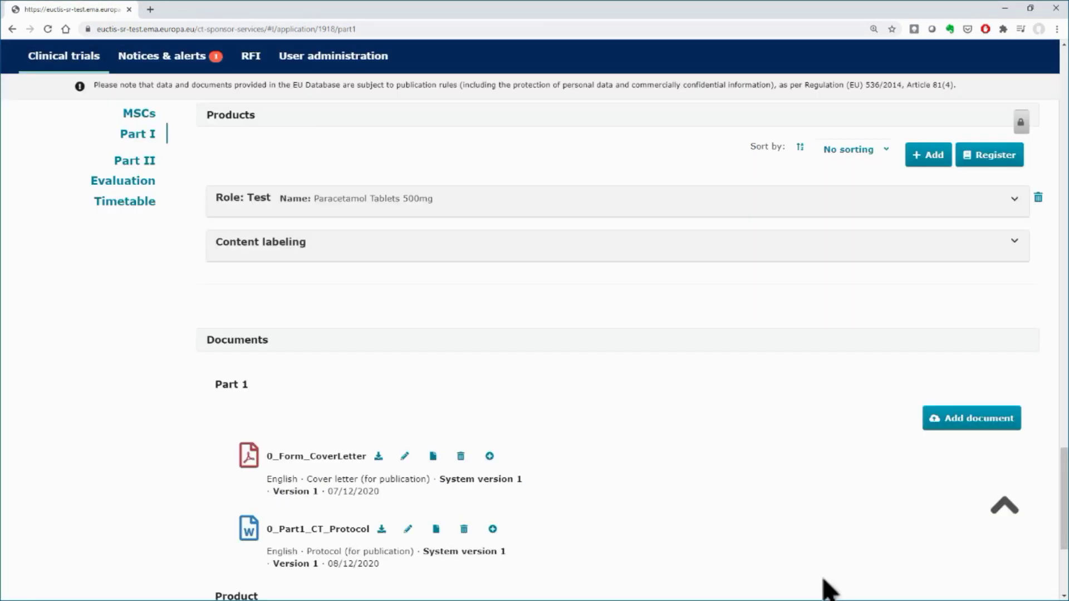
Step: In the paracetamol product's details, set the medicinal product characteristics to Herbal
{"action": "left_click", "coordinate": [1014, 200]}
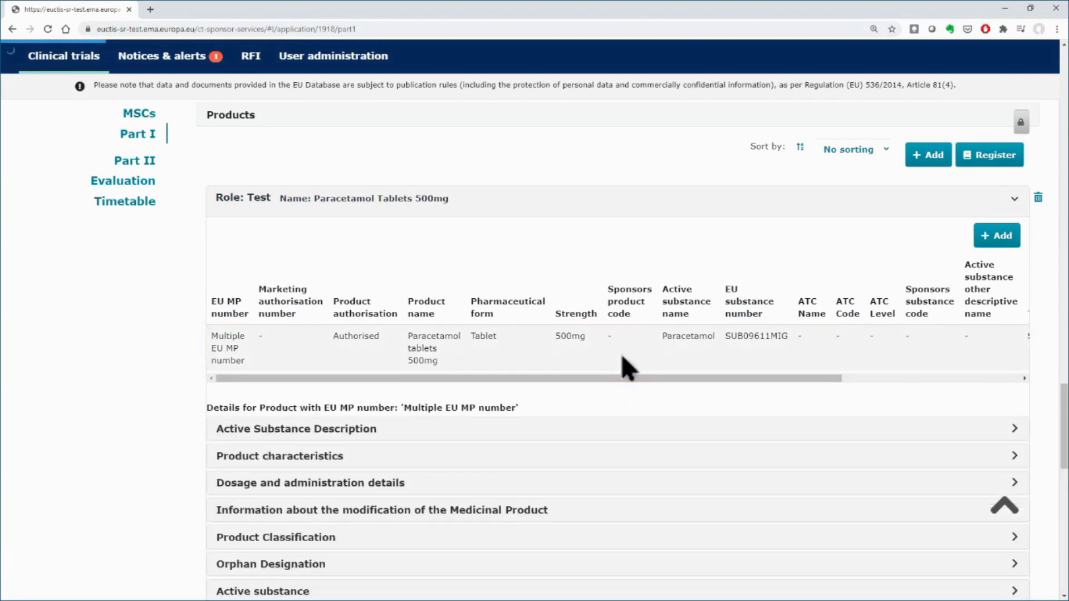
{"action": "scroll", "coordinate": [628, 368], "scroll_direction": "down", "scroll_amount": 2}
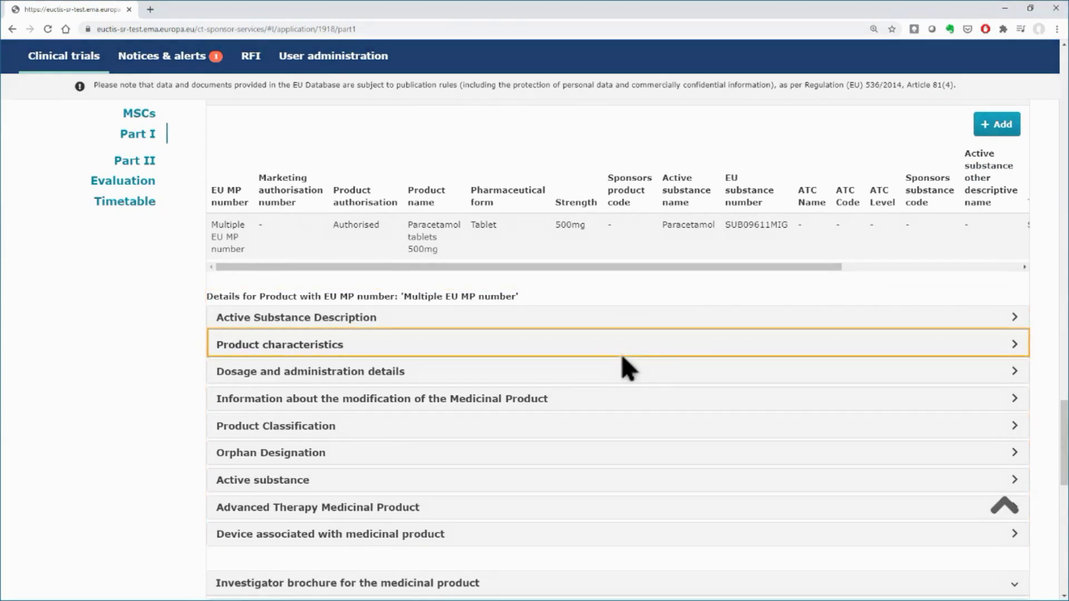
{"action": "left_click", "coordinate": [1013, 346]}
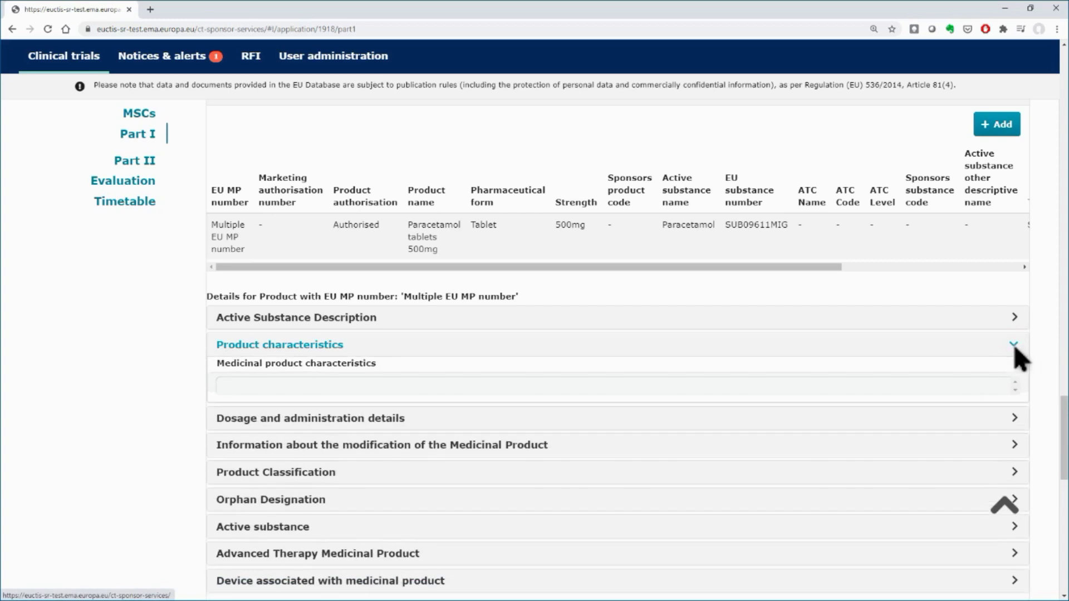
{"action": "left_click", "coordinate": [951, 391]}
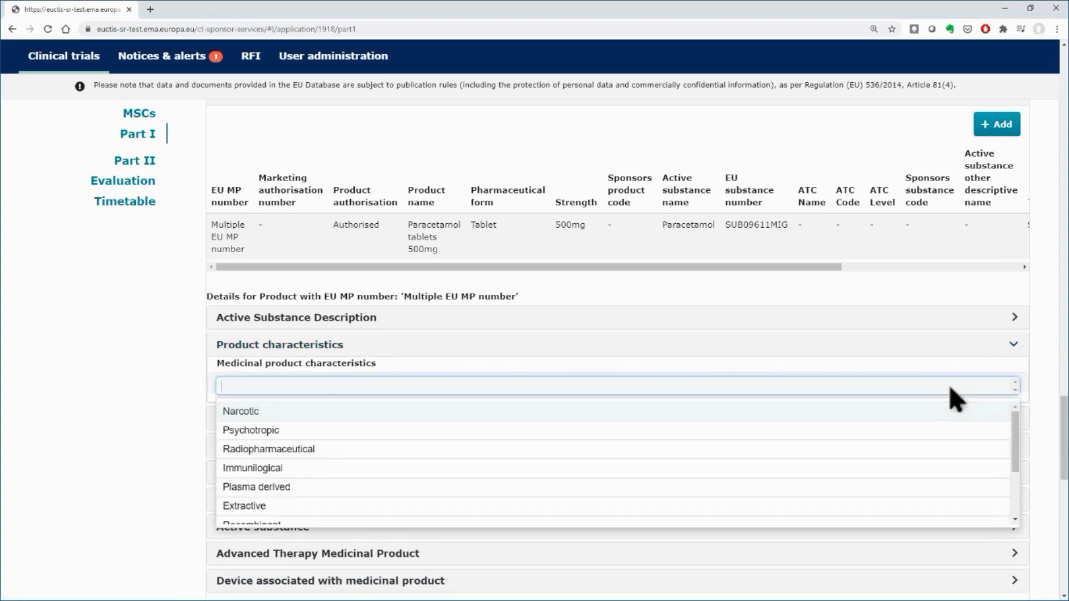
{"action": "scroll", "coordinate": [1014, 465], "scroll_direction": "down", "scroll_amount": 2}
{"action": "left_click", "coordinate": [819, 512]}
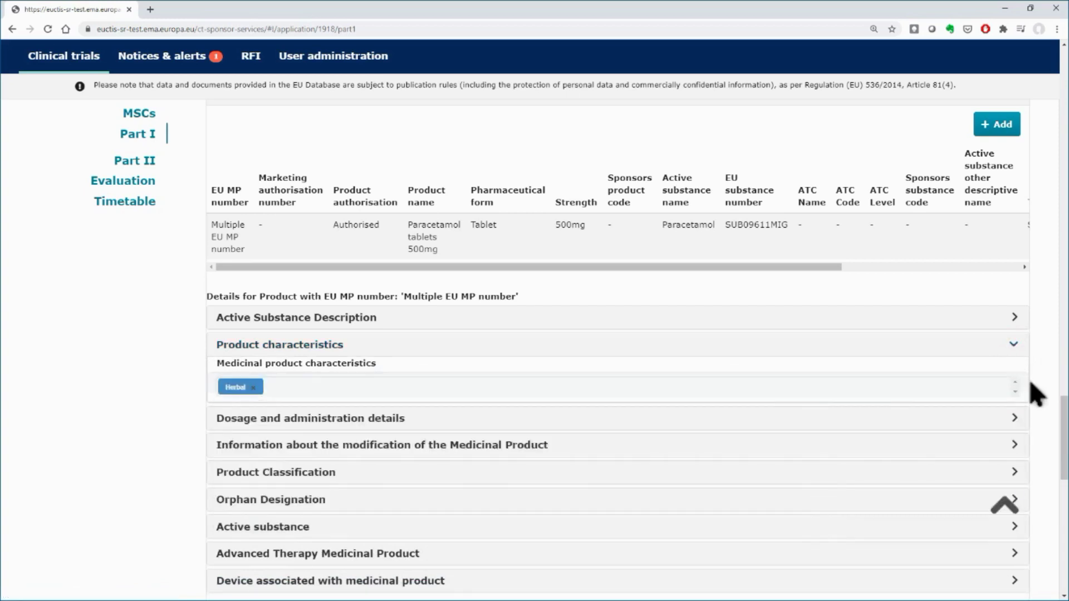
{"action": "key", "text": "Tab"}
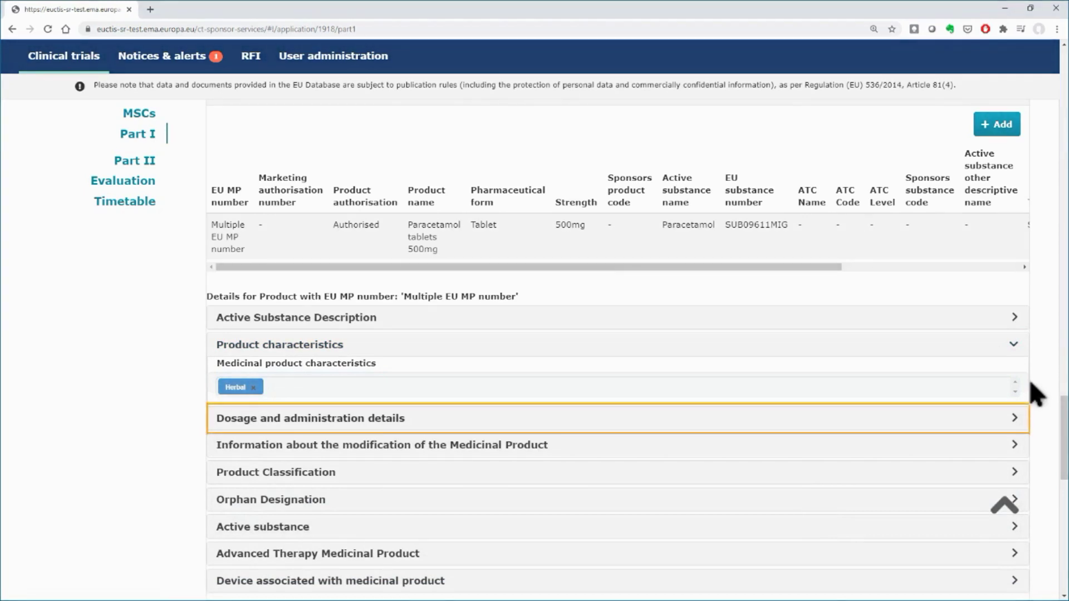
Step: Fill in the dosage details: route IN DRINKING WATER USE, maximum duration 2 weeks, maximum daily dose 1000, unit mg milligram(s)
{"action": "left_click", "coordinate": [1015, 426]}
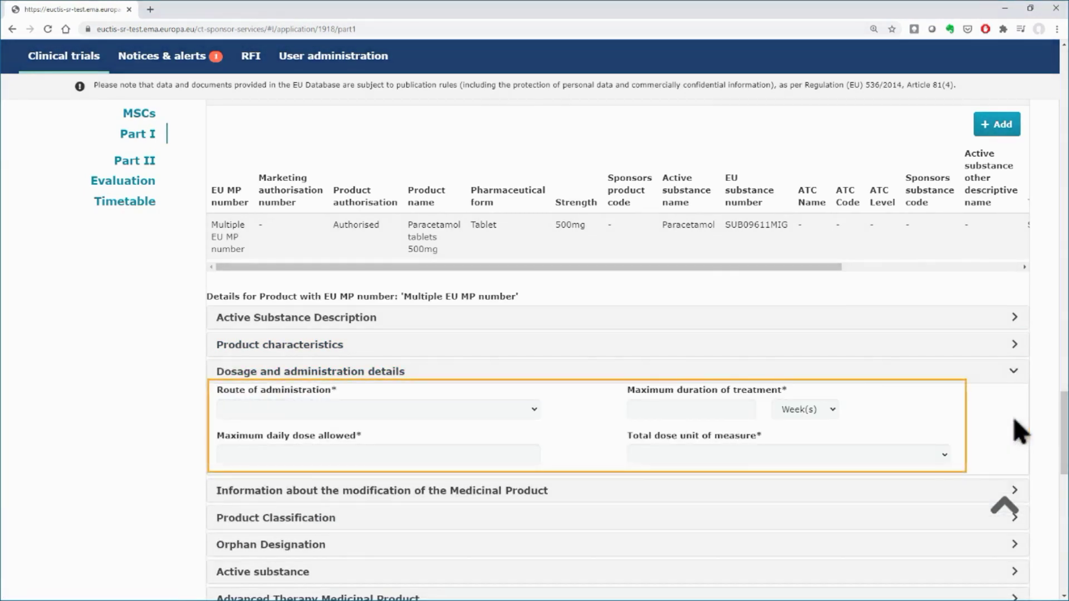
{"action": "left_click", "coordinate": [533, 411]}
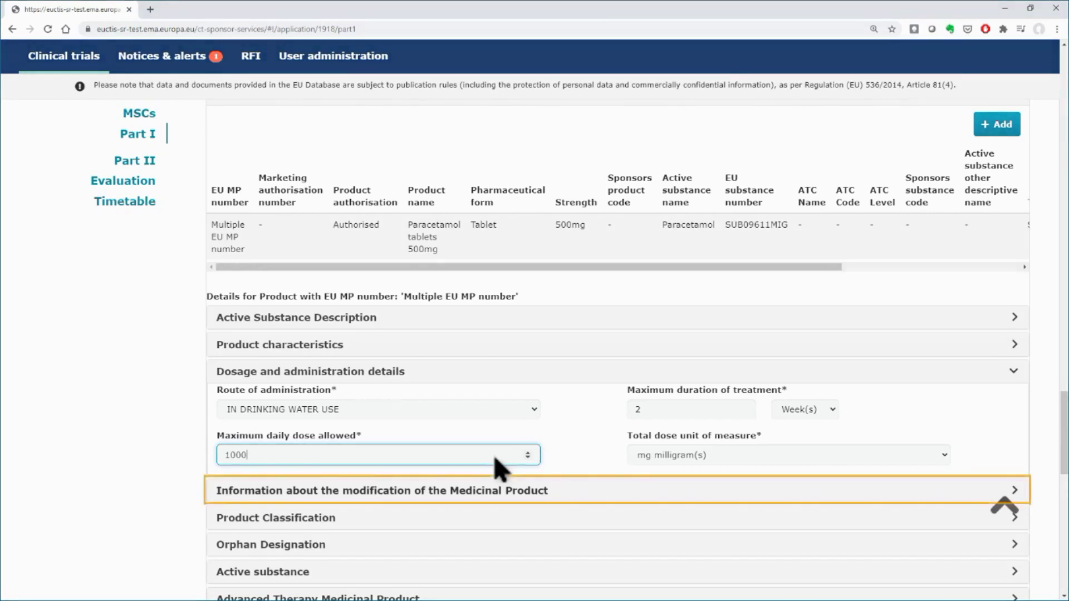
Step: Answer No to both the product's modification in relation to its Marketing Authorisation and its orphan drug designation
{"action": "left_click", "coordinate": [1014, 490]}
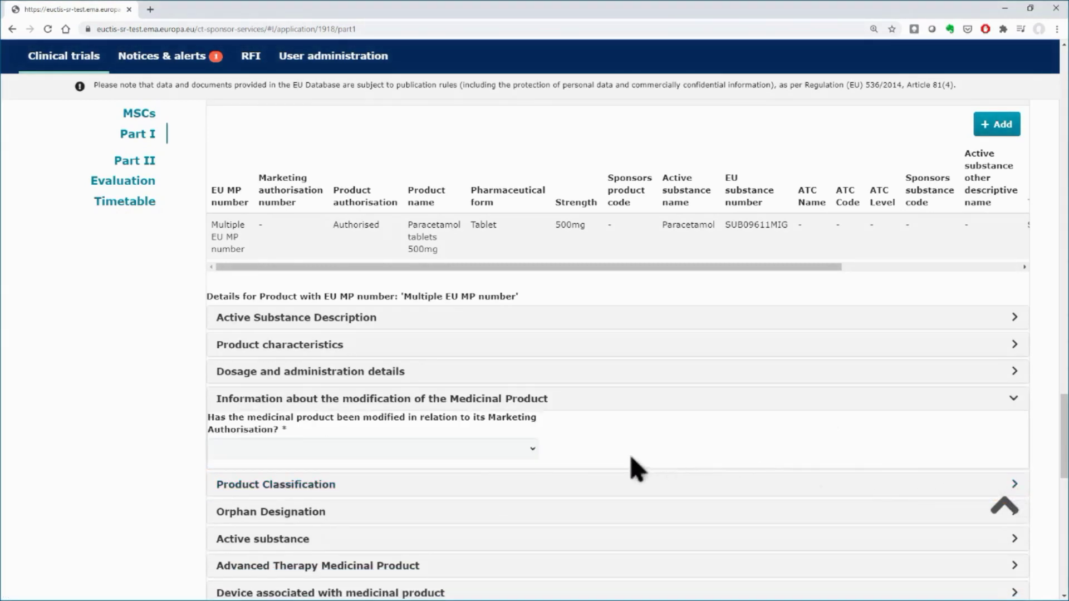
{"action": "left_click", "coordinate": [533, 450]}
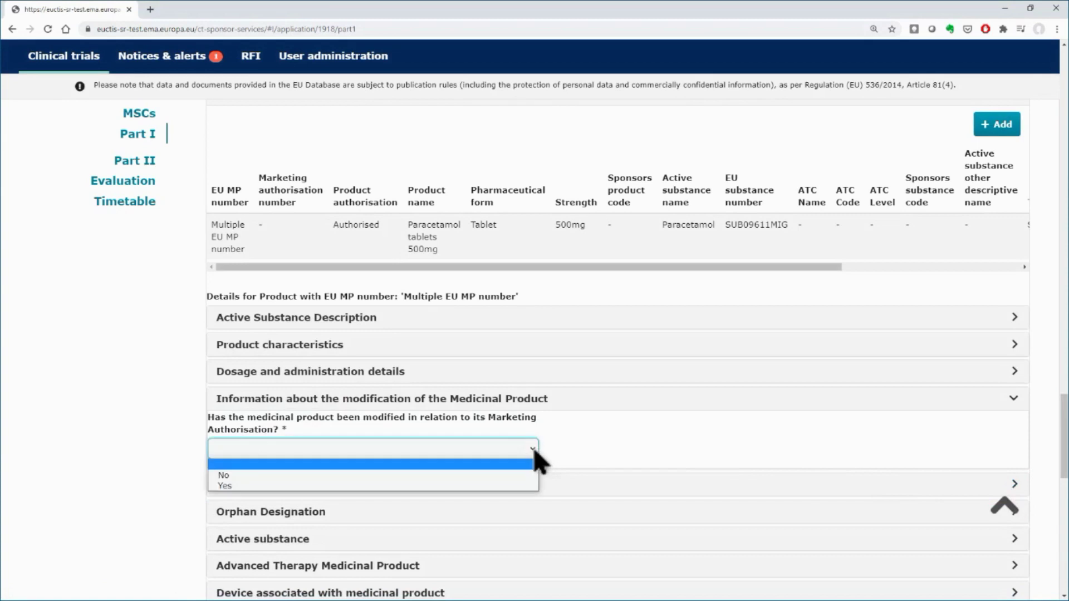
{"action": "left_click", "coordinate": [513, 476]}
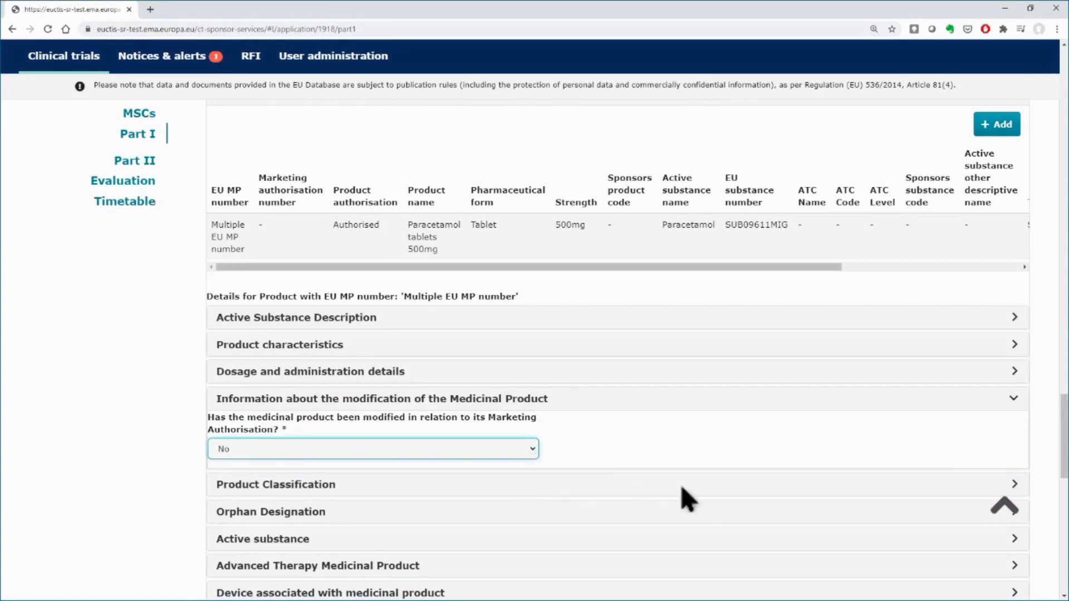
{"action": "scroll", "coordinate": [1010, 515], "scroll_direction": "down", "scroll_amount": 1}
{"action": "left_click", "coordinate": [1016, 457]}
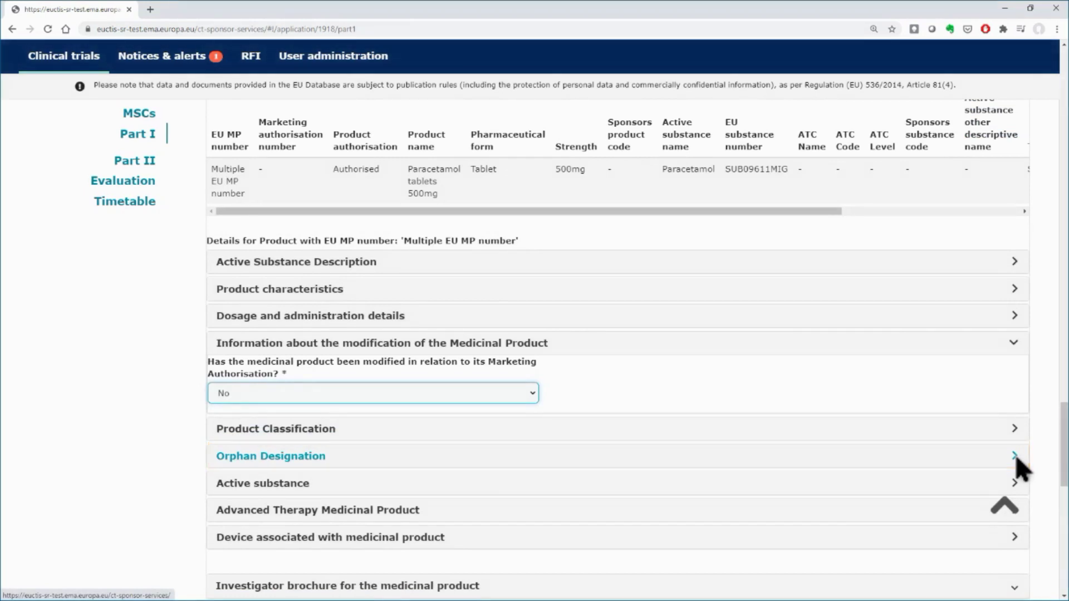
{"action": "left_click", "coordinate": [1017, 458]}
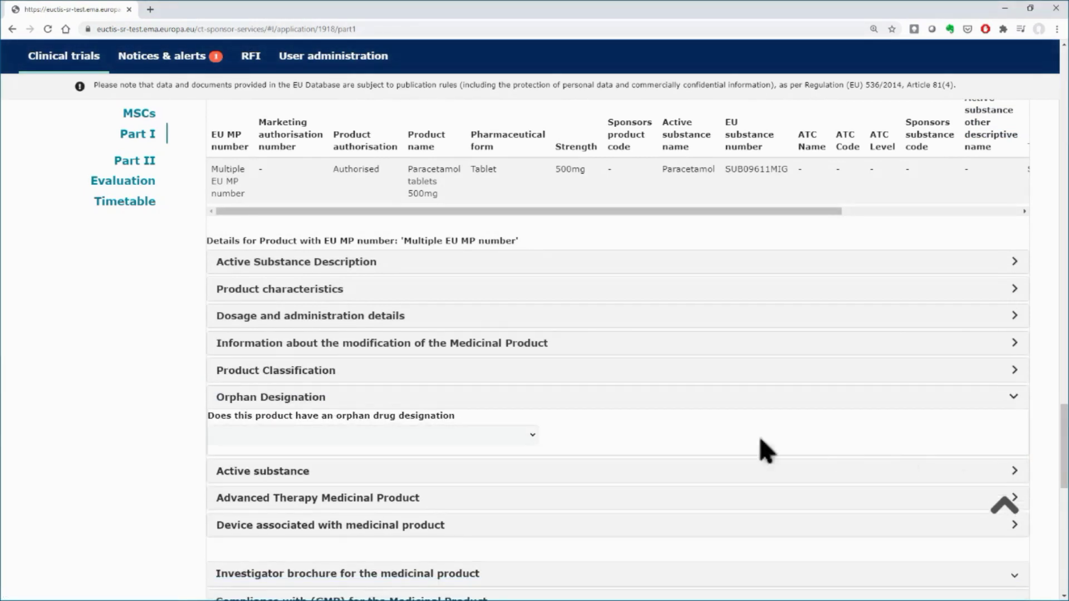
{"action": "left_click", "coordinate": [530, 438]}
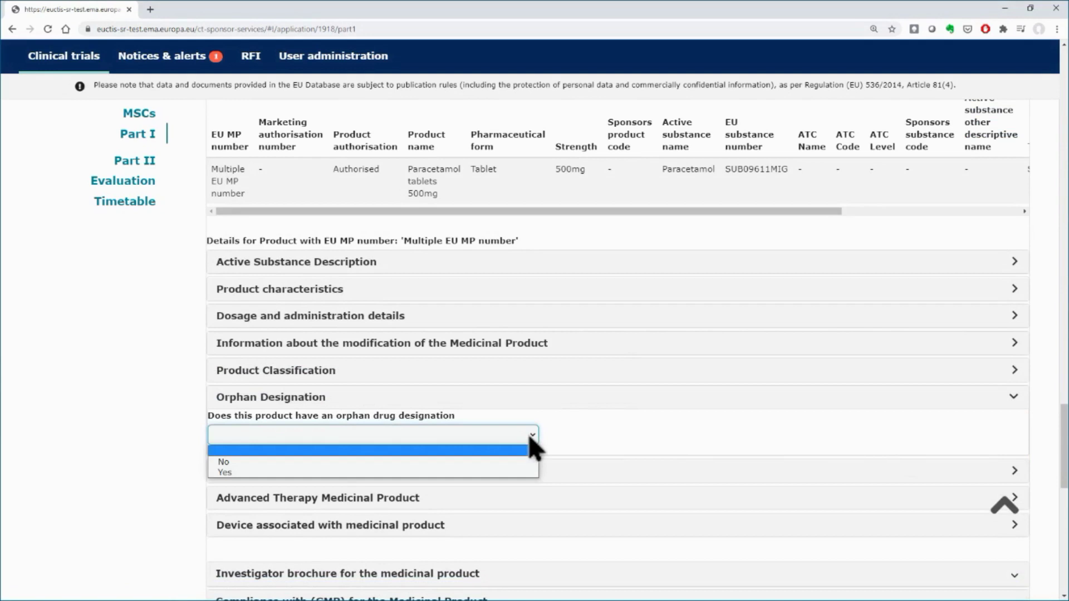
{"action": "left_click", "coordinate": [508, 462]}
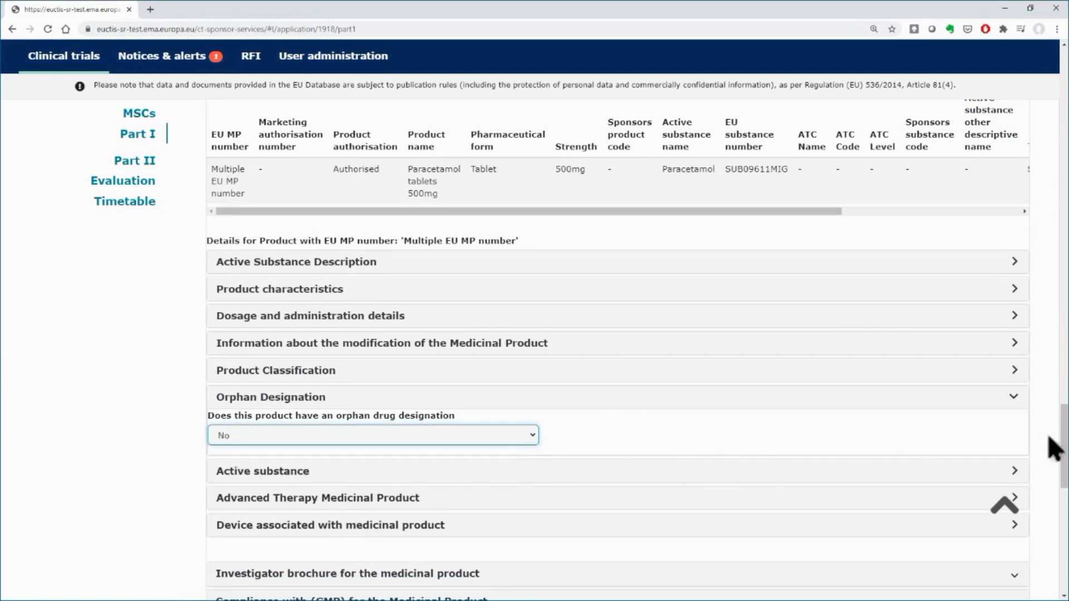
Step: Attach 1_2_Part1_InvestBroch_MP.pdf as the product's Investigator Brochure (for publication), in English, version 1, dated 09/12/2020
{"action": "left_click_drag", "start_coordinate": [1065, 449], "coordinate": [1064, 492]}
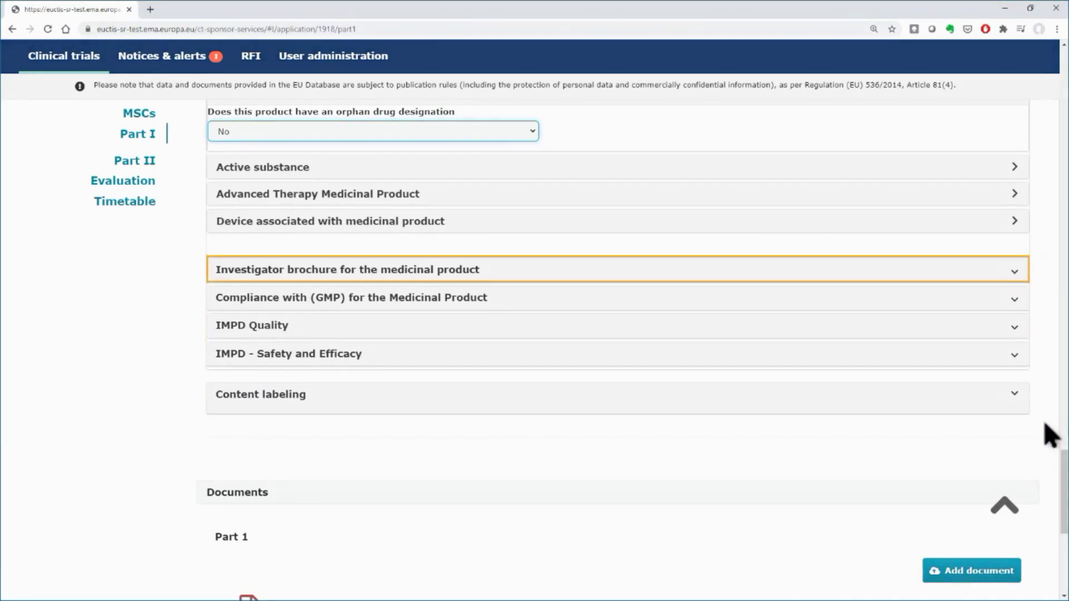
{"action": "left_click", "coordinate": [1022, 278]}
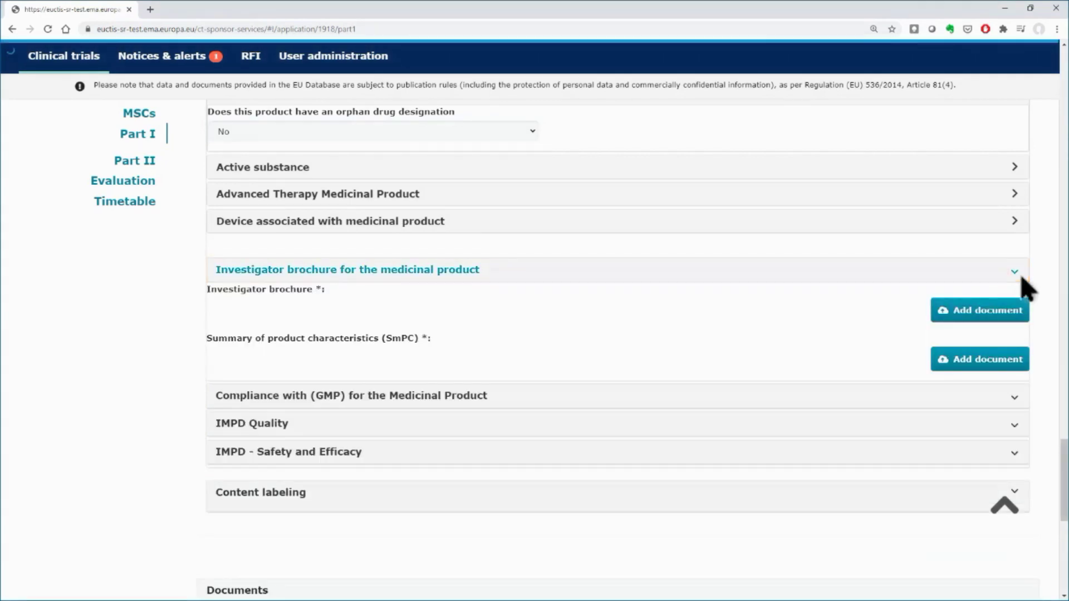
{"action": "left_click", "coordinate": [1005, 311]}
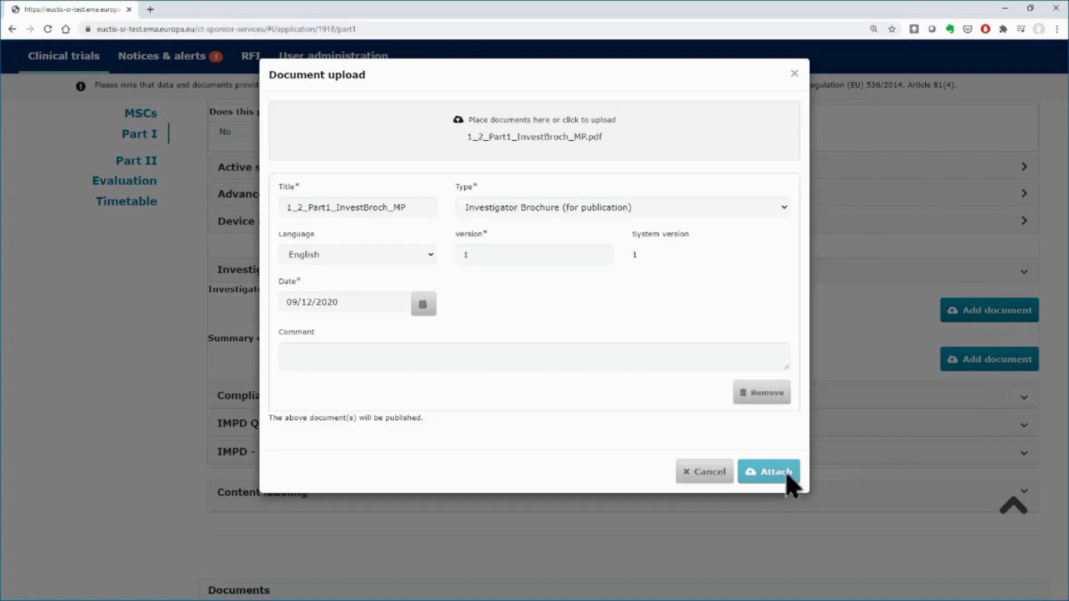
{"action": "left_click", "coordinate": [776, 472]}
{"action": "scroll", "coordinate": [823, 443], "scroll_direction": "down", "scroll_amount": 1}
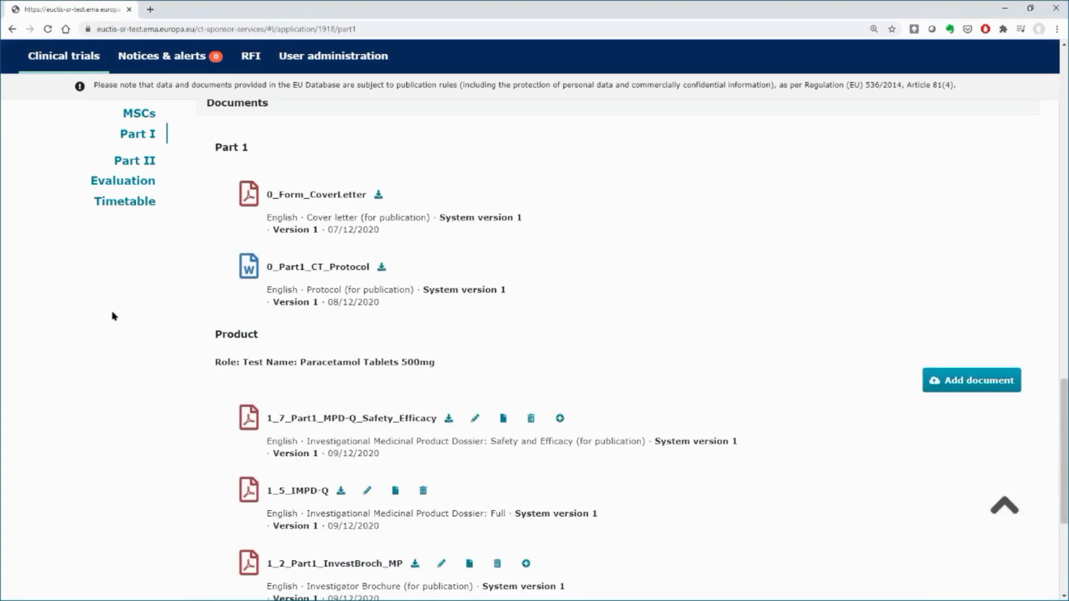
{"action": "scroll", "coordinate": [113, 316], "scroll_direction": "down", "scroll_amount": 2}
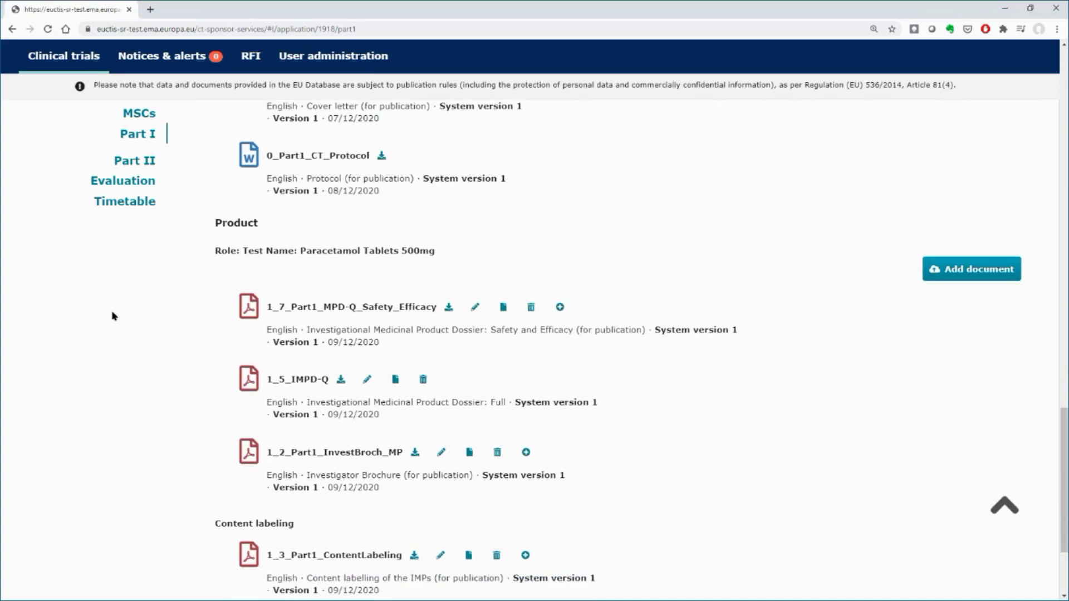